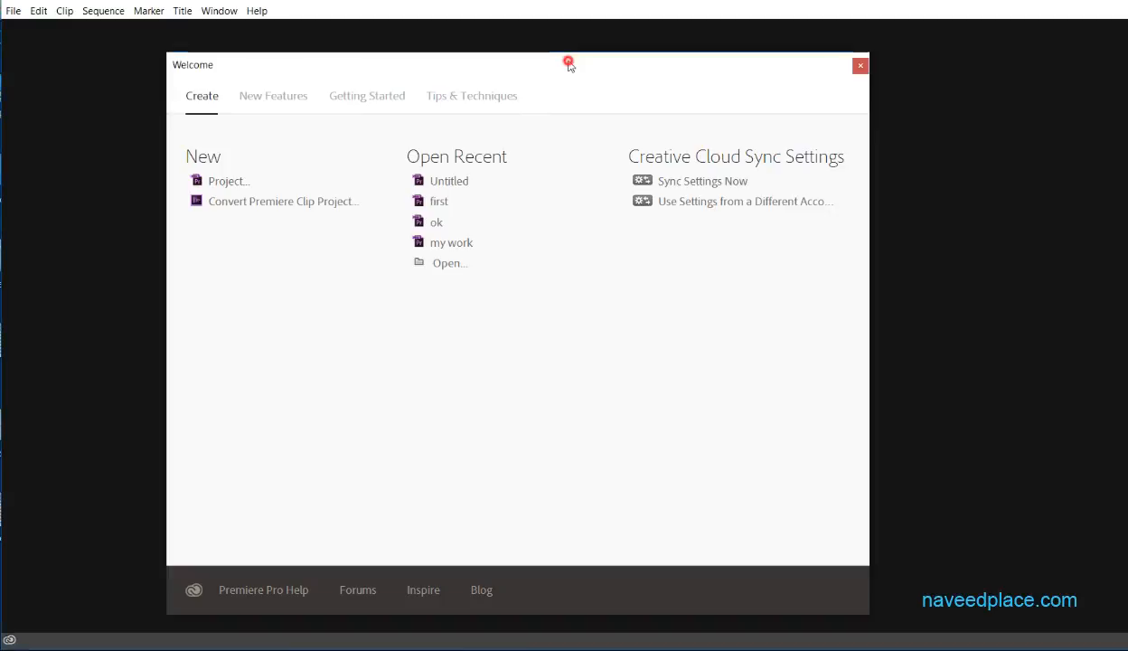
# - Set up a new project named naveedplace and review its scratch disk locations and general settings
pyautogui.moveTo(569, 64); pyautogui.dragTo(571, 46)
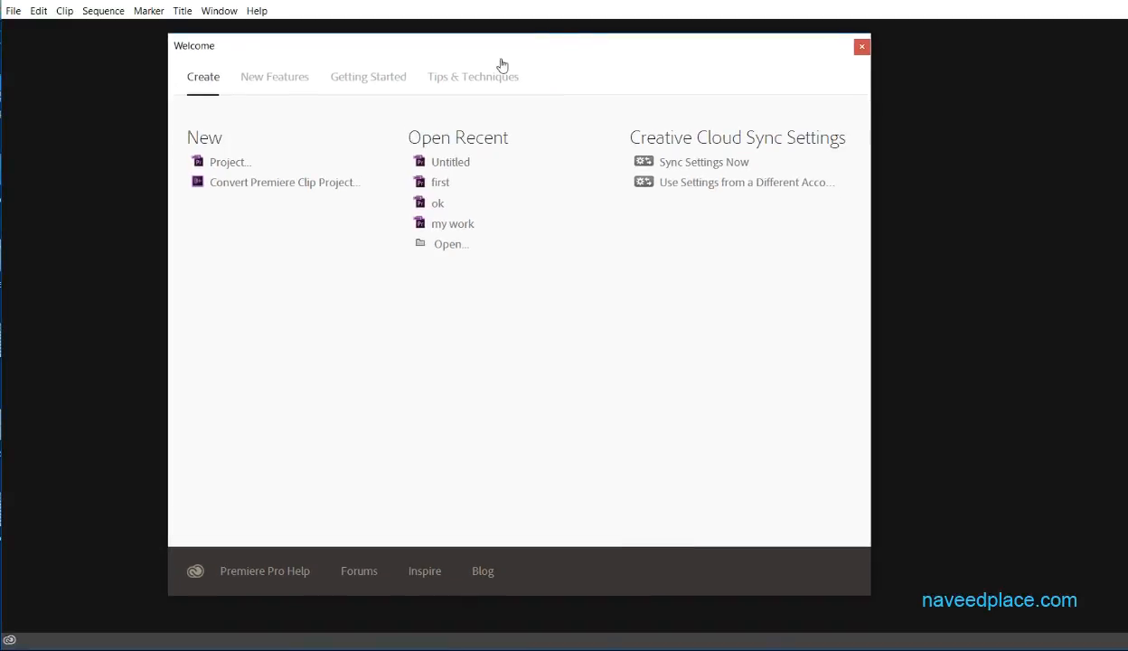
pyautogui.moveTo(394, 57); pyautogui.dragTo(426, 56)
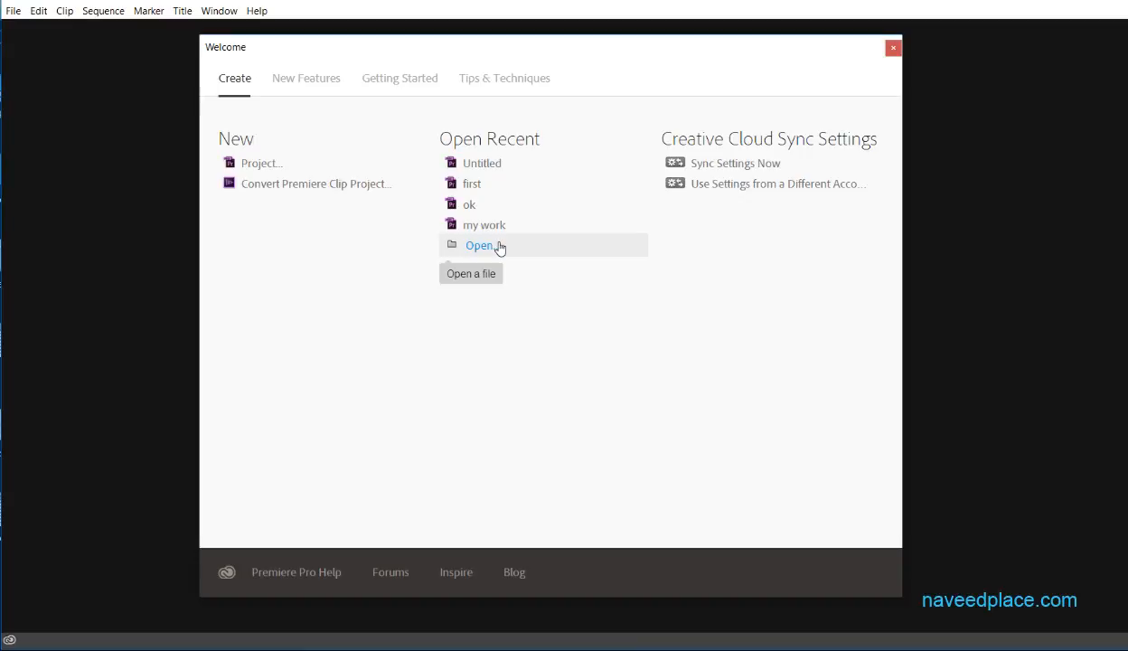
pyautogui.click(286, 171)
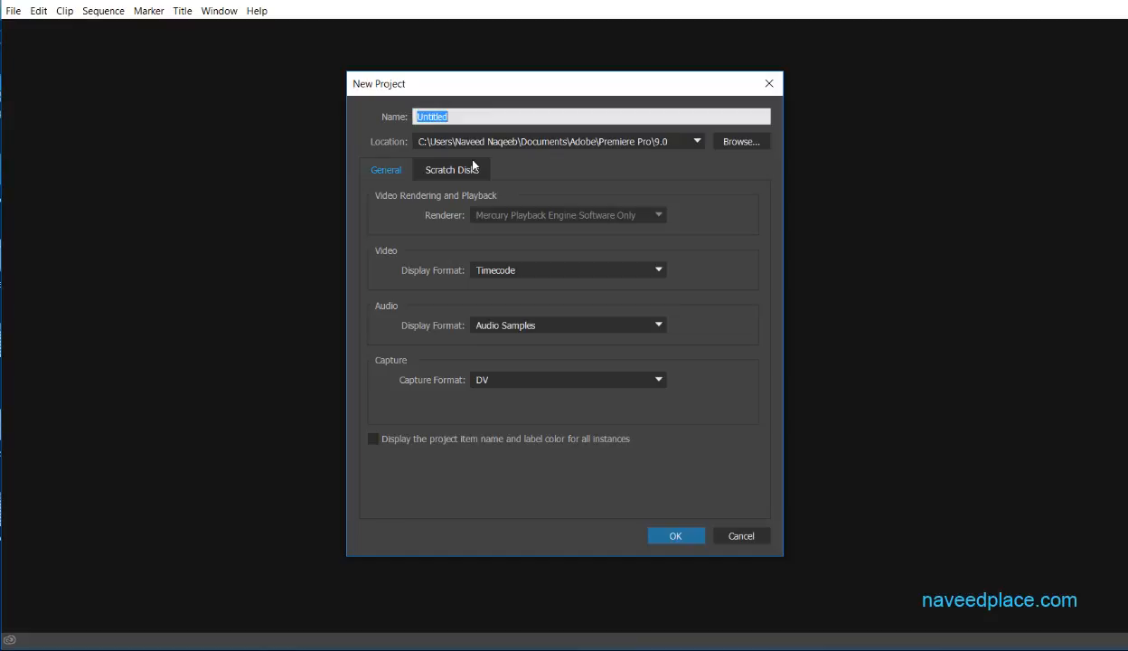
pyautogui.write('naveedplace')
pyautogui.click(430, 170)
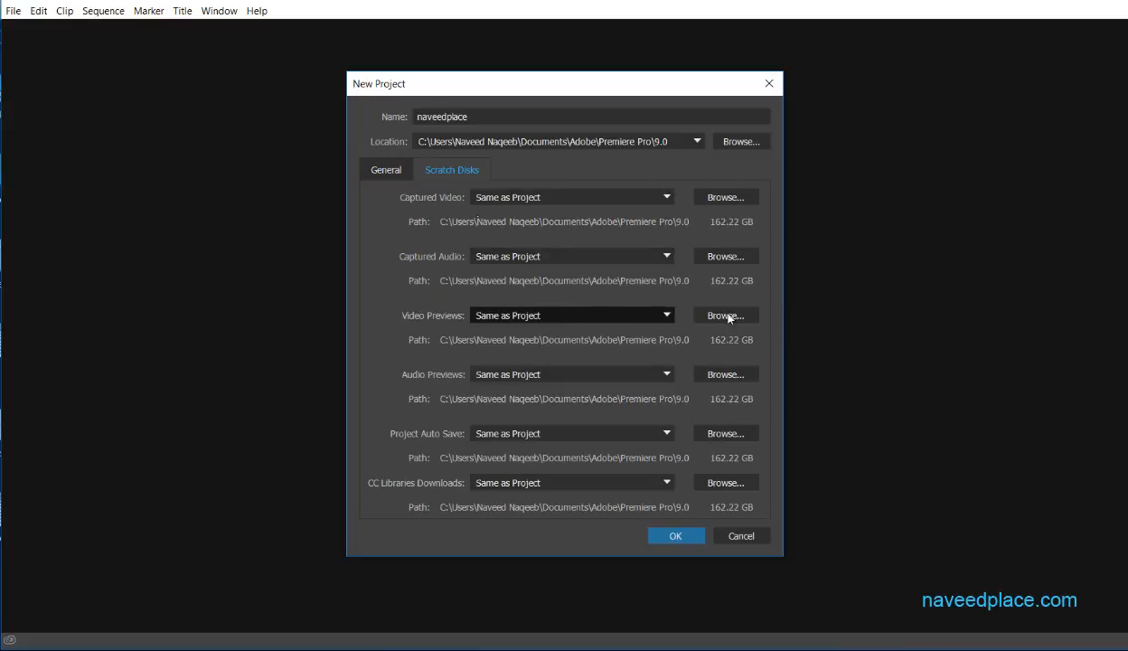
pyautogui.click(386, 171)
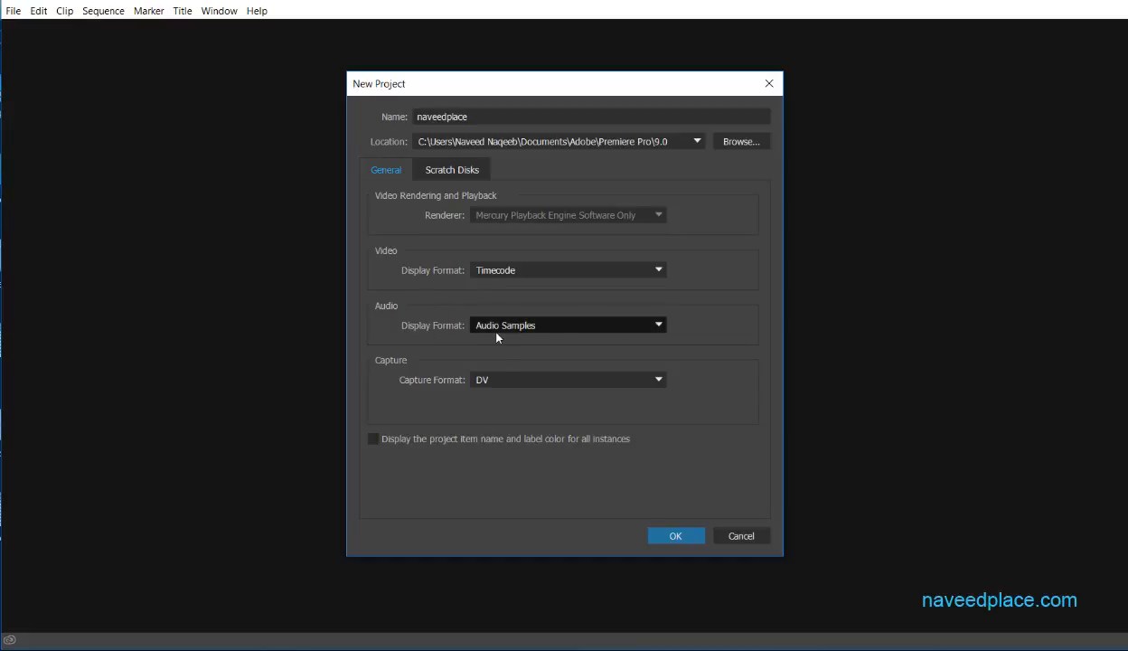
# - Try HDV as the project's capture format and set it back to DV
pyautogui.click(542, 381)
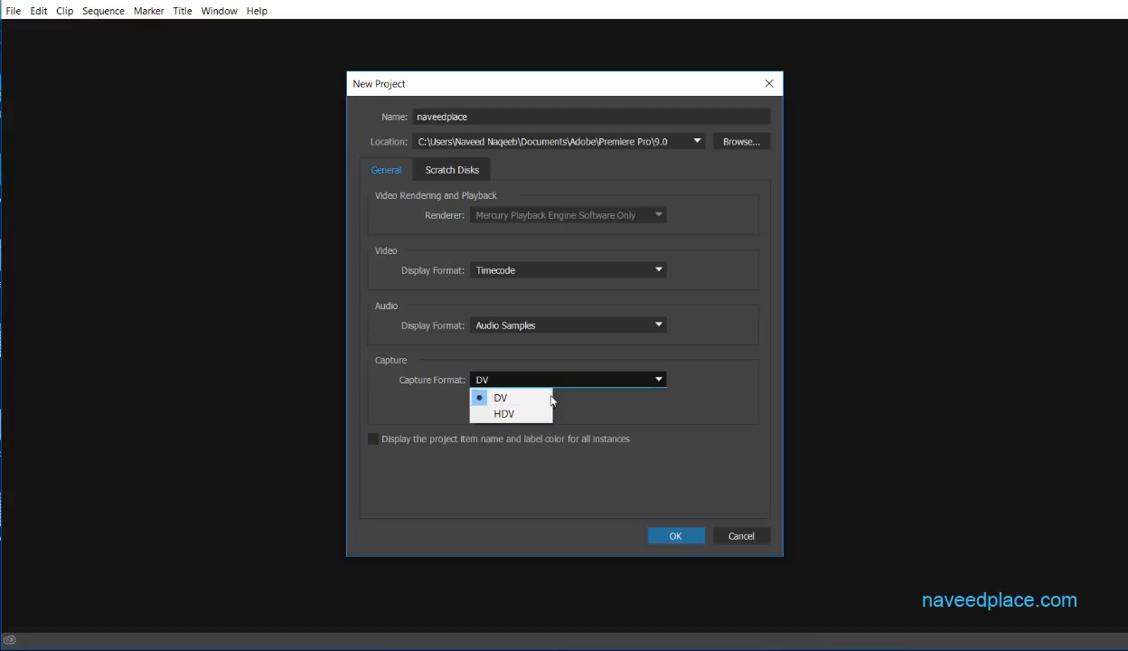
pyautogui.click(502, 413)
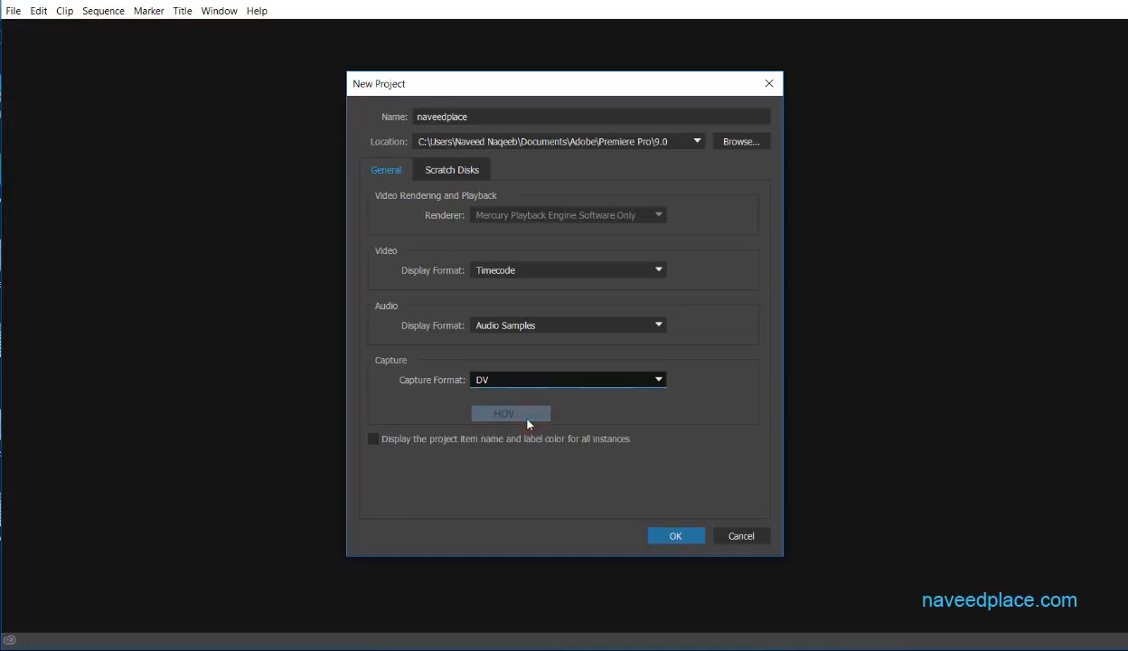
pyautogui.click(503, 386)
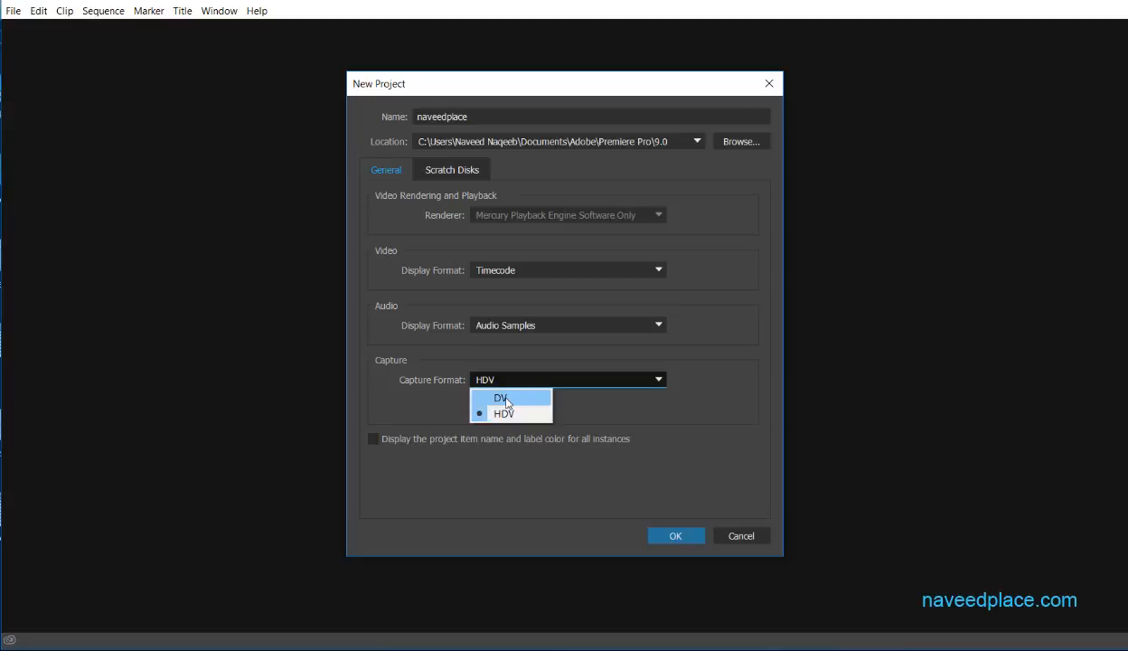
pyautogui.click(506, 402)
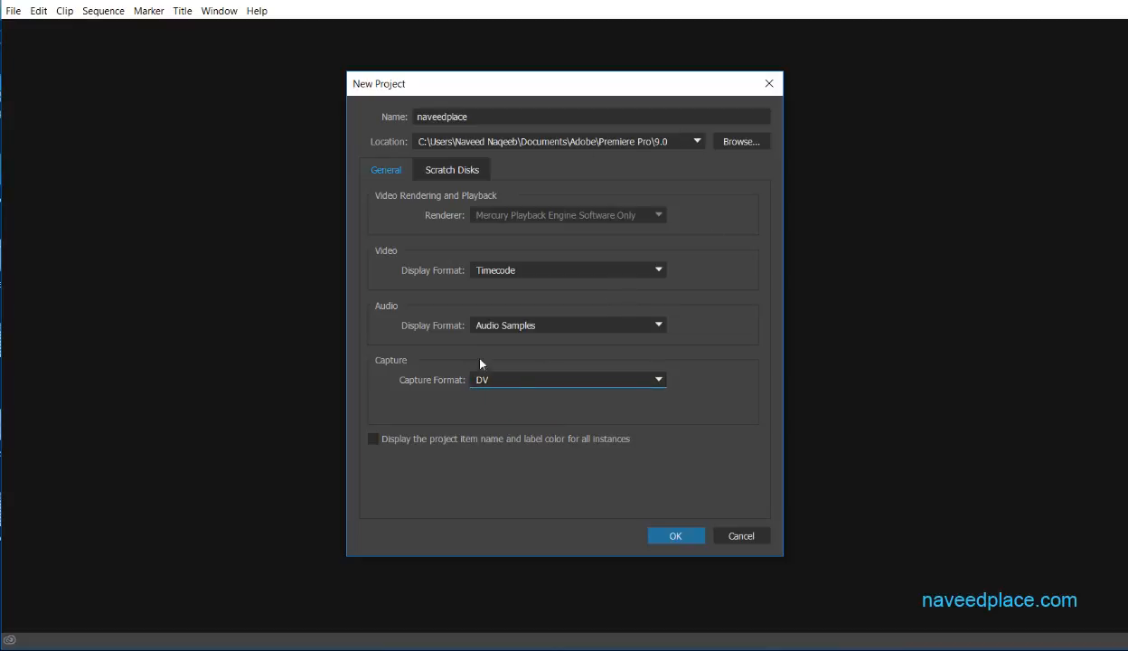
pyautogui.click(501, 380)
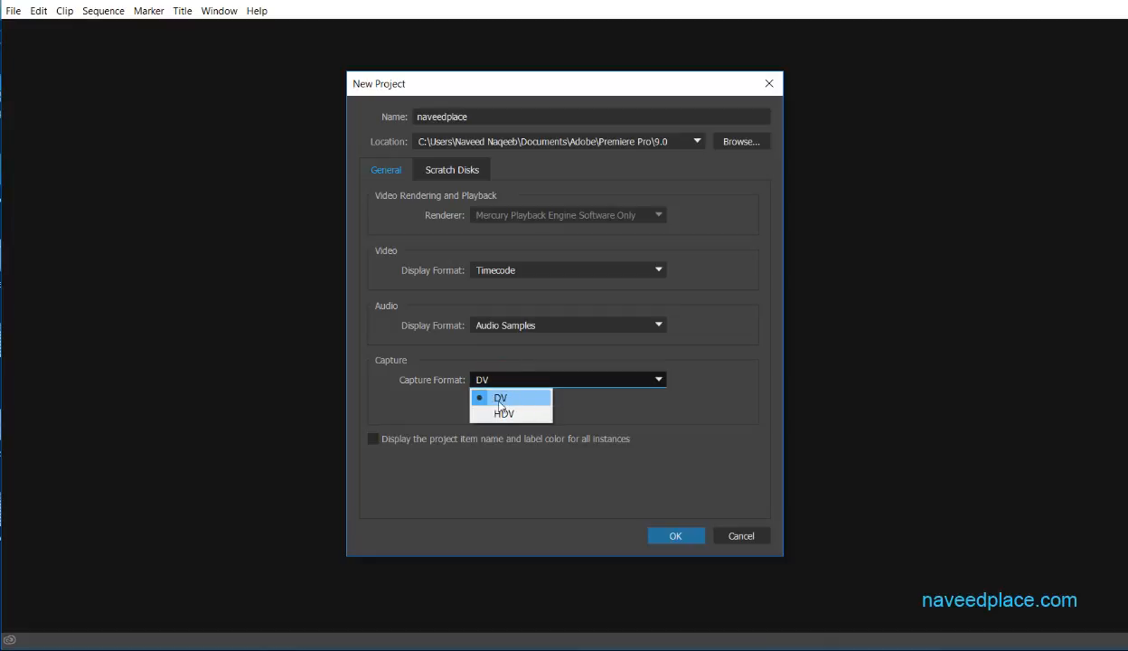
pyautogui.click(501, 400)
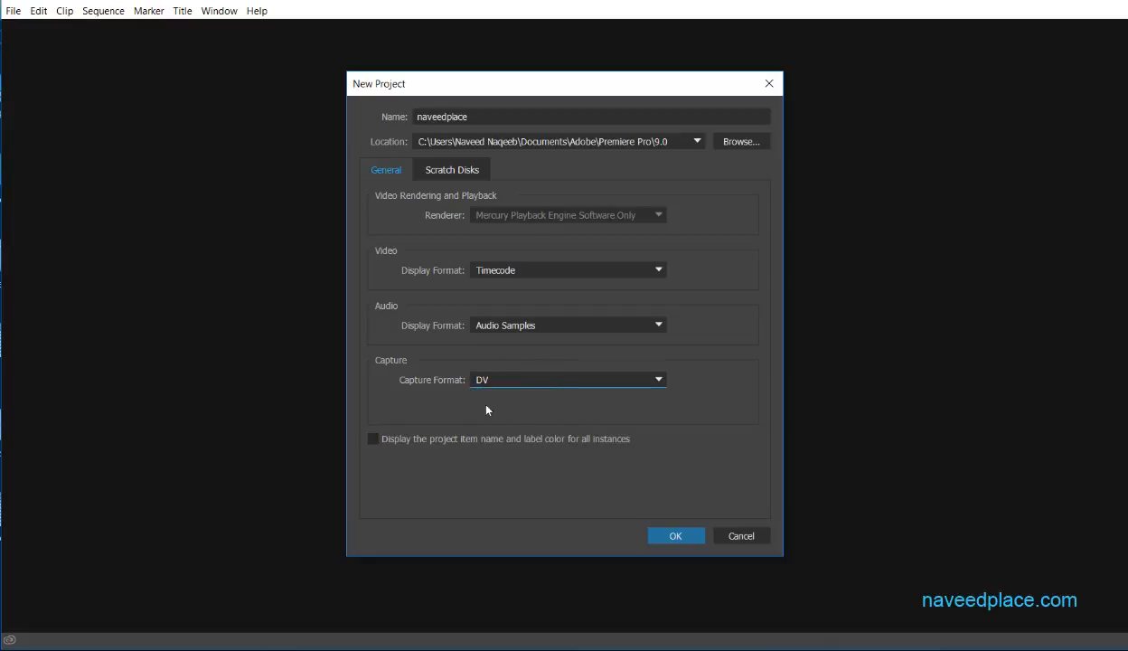
pyautogui.click(493, 382)
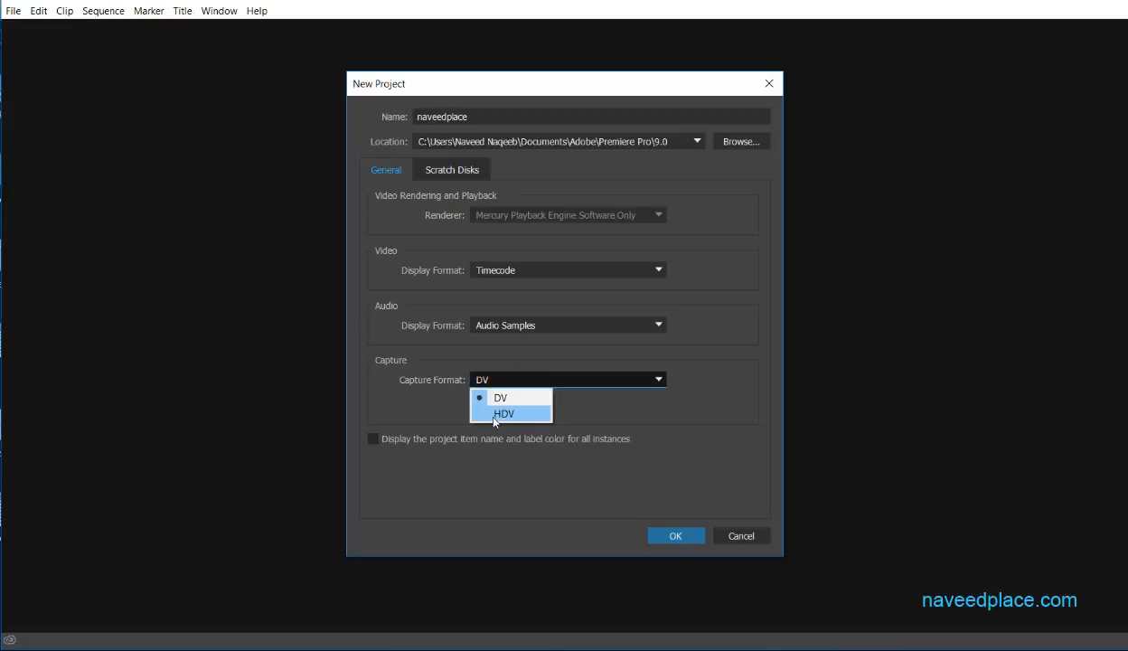
pyautogui.click(584, 446)
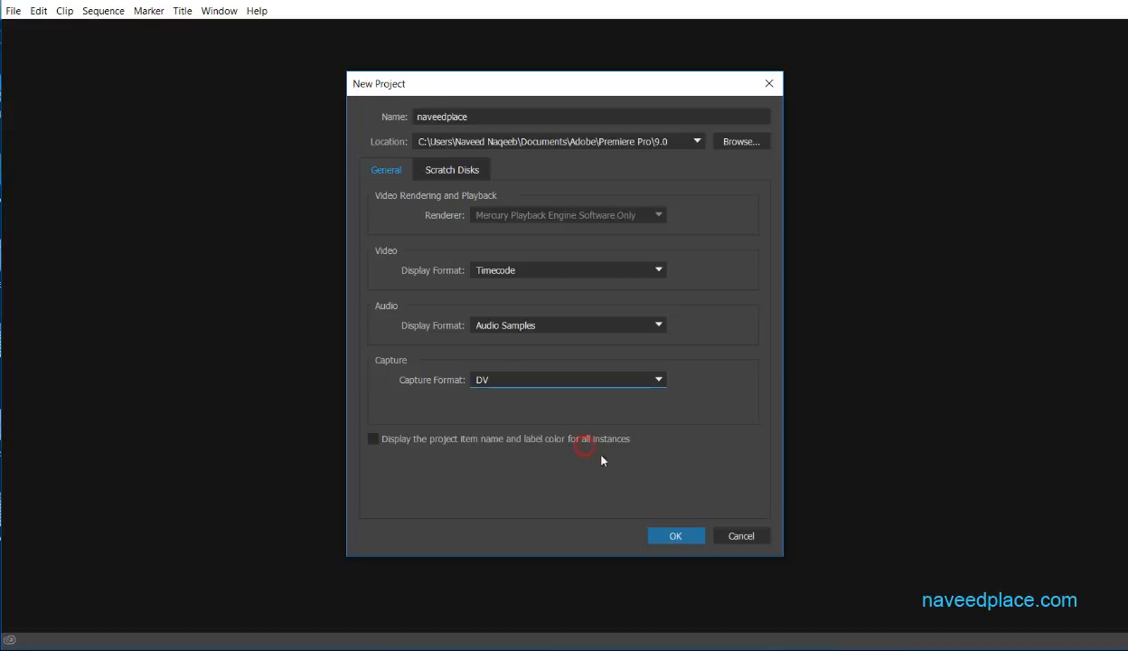
# - Accept the new project settings to create the naveedplace project
pyautogui.click(673, 535)
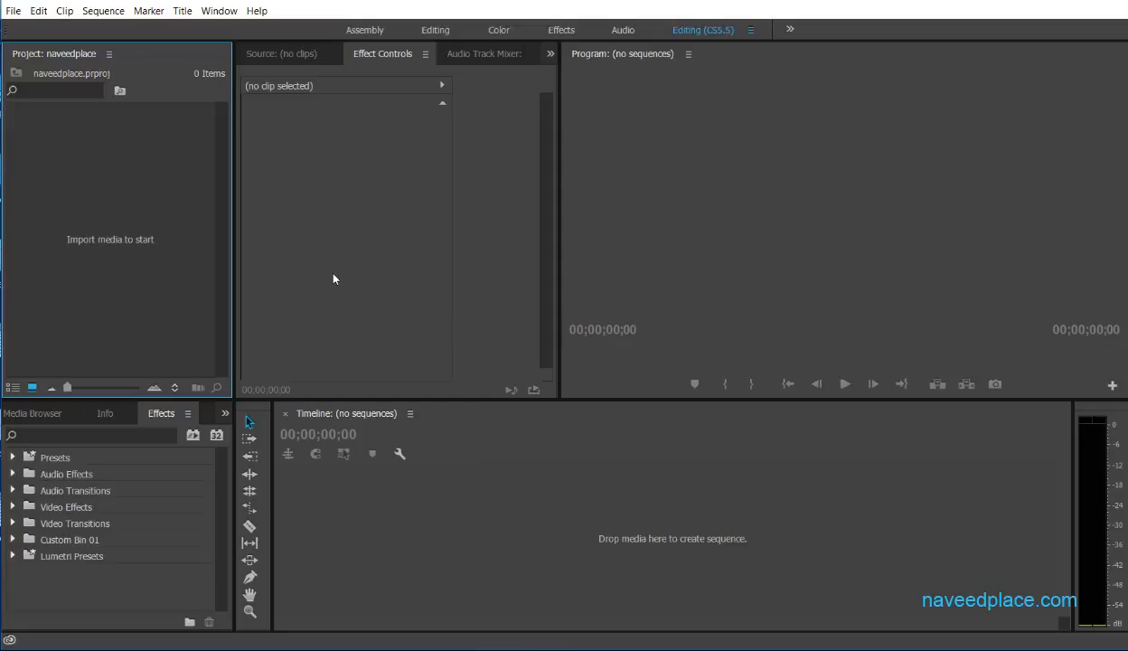
pyautogui.click(15, 12)
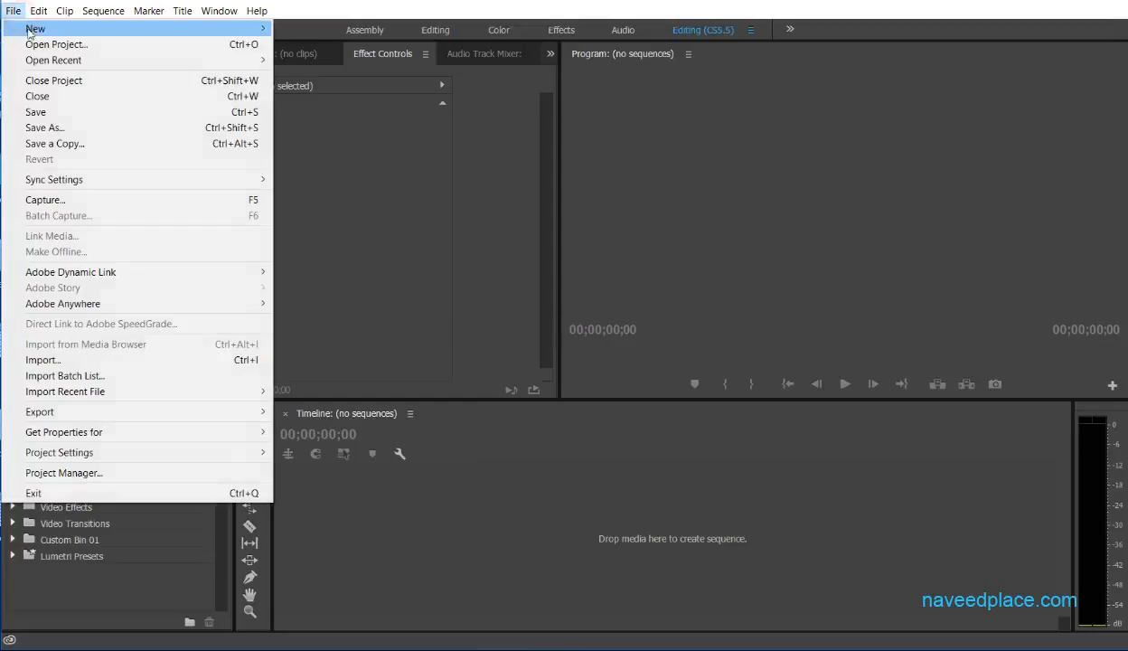
pyautogui.click(471, 162)
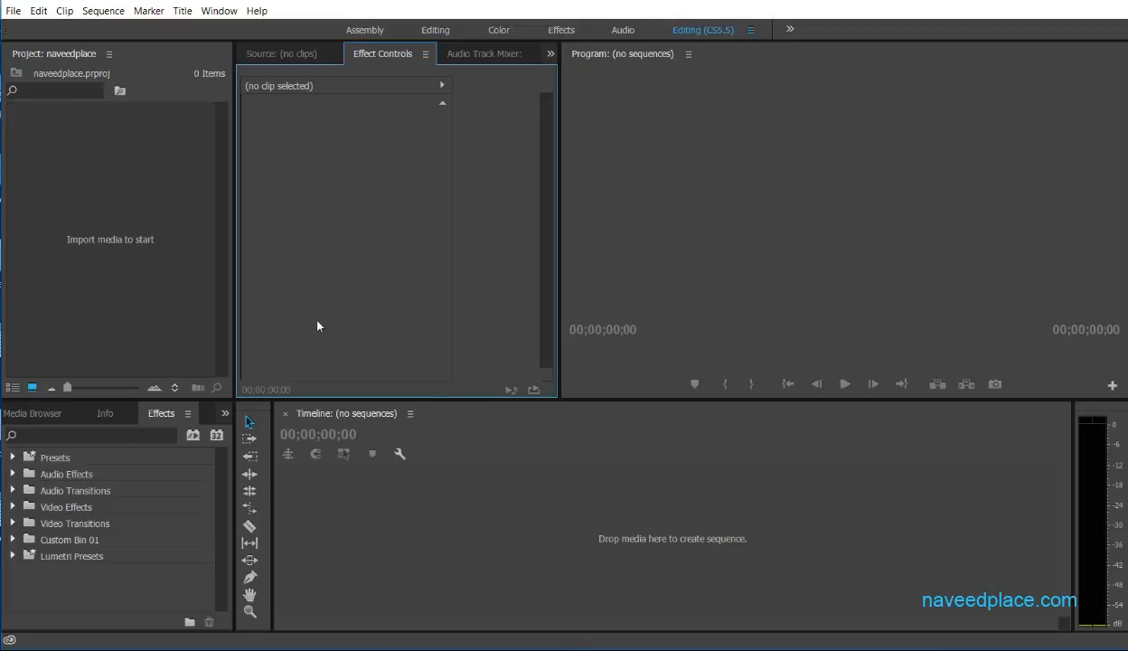
# - Import the video "Lecture No 3 - Demonstrative Adjective Urdu And Hindi" from the (1)Adjective folder into the project
pyautogui.doubleClick(130, 238)
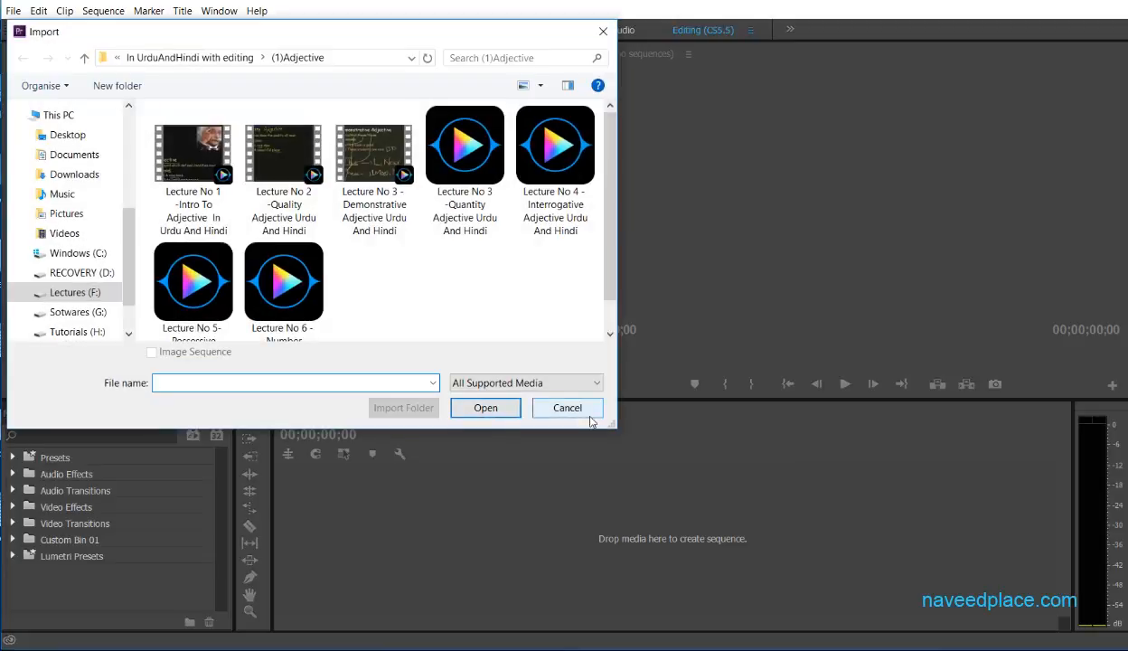
pyautogui.click(569, 406)
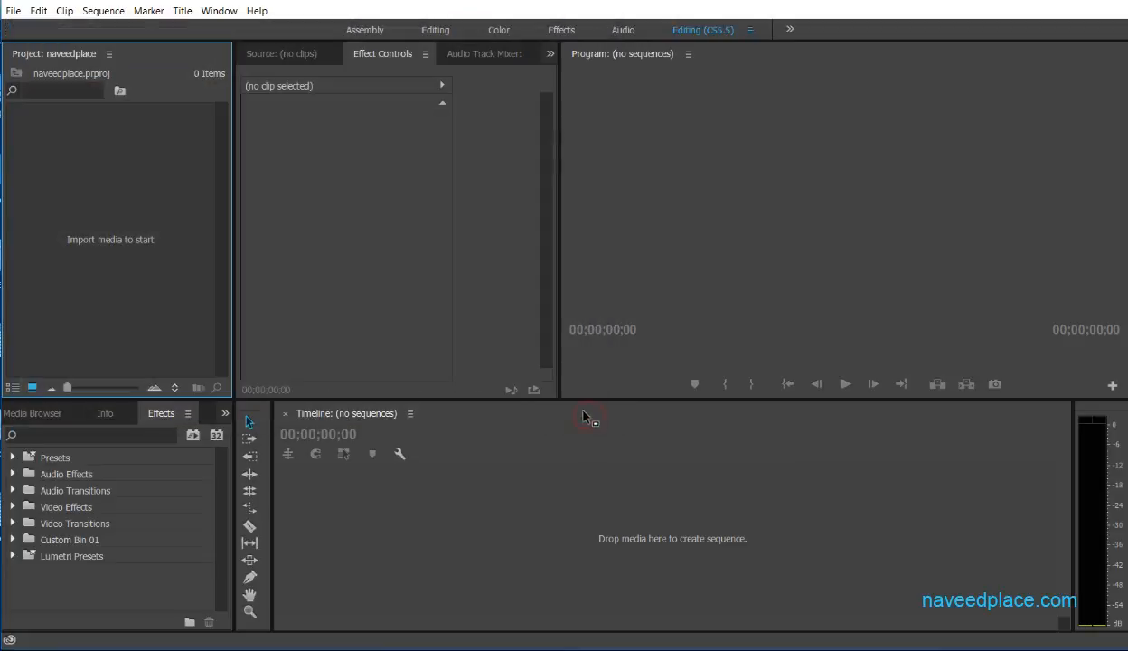
pyautogui.doubleClick(139, 229)
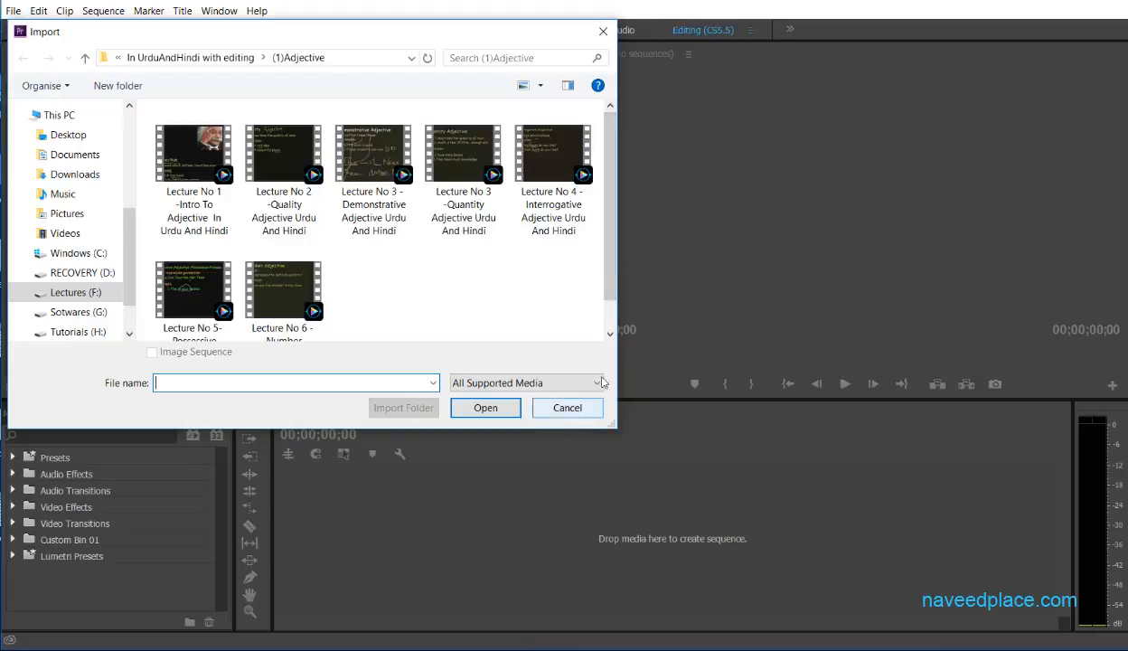
pyautogui.click(374, 207)
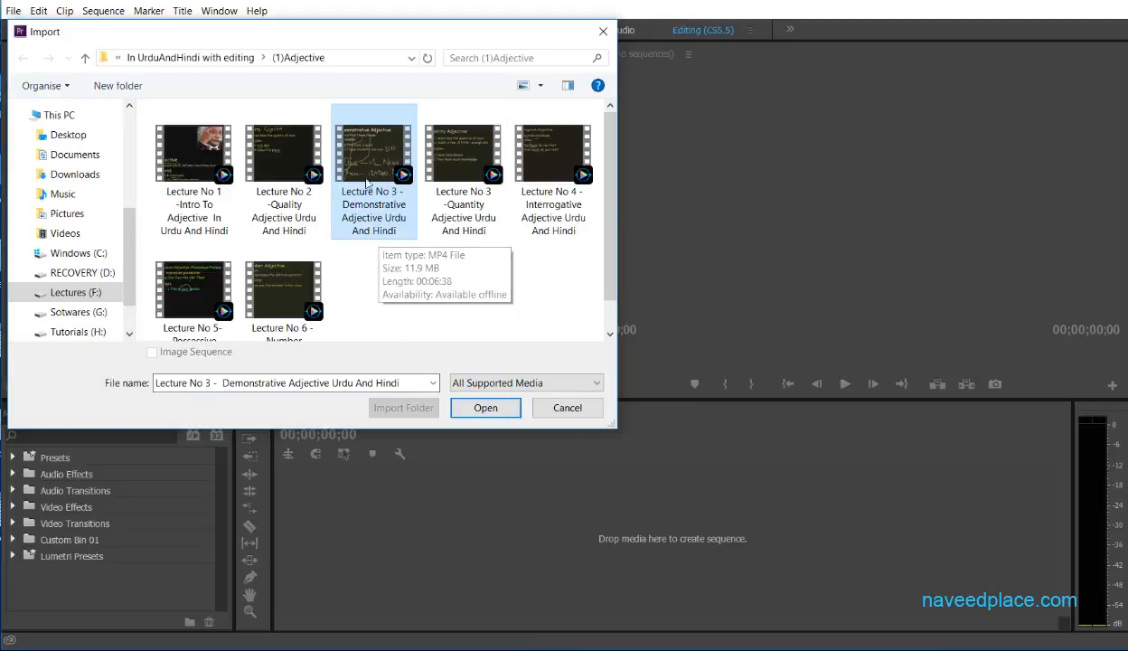
pyautogui.click(473, 402)
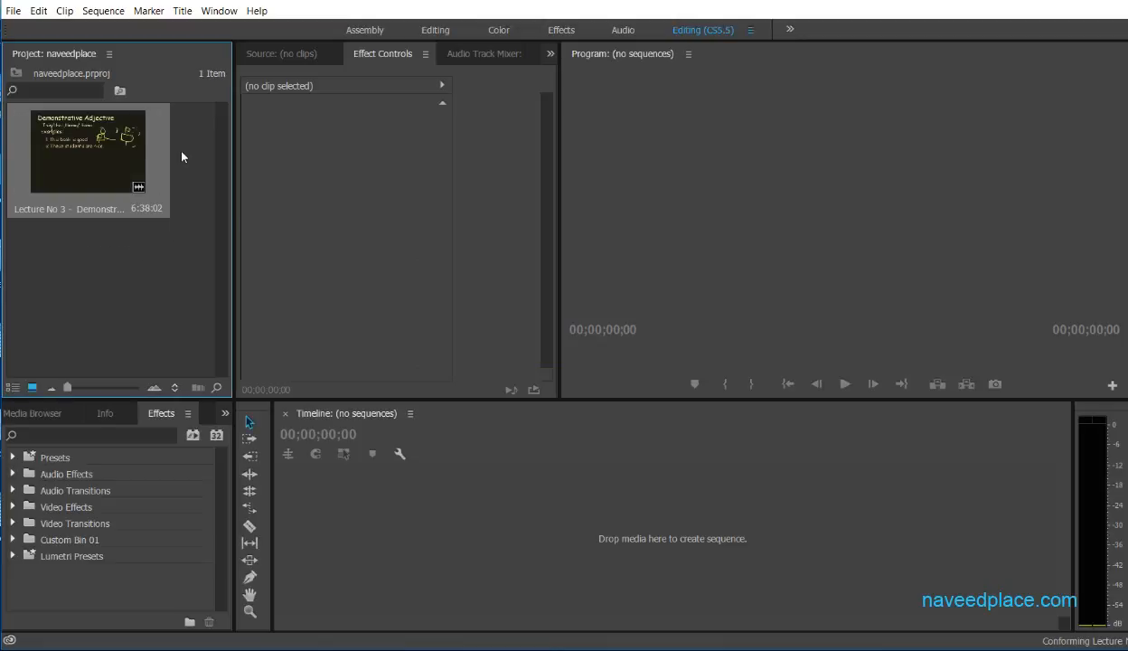
pyautogui.click(11, 10)
pyautogui.click(385, 317)
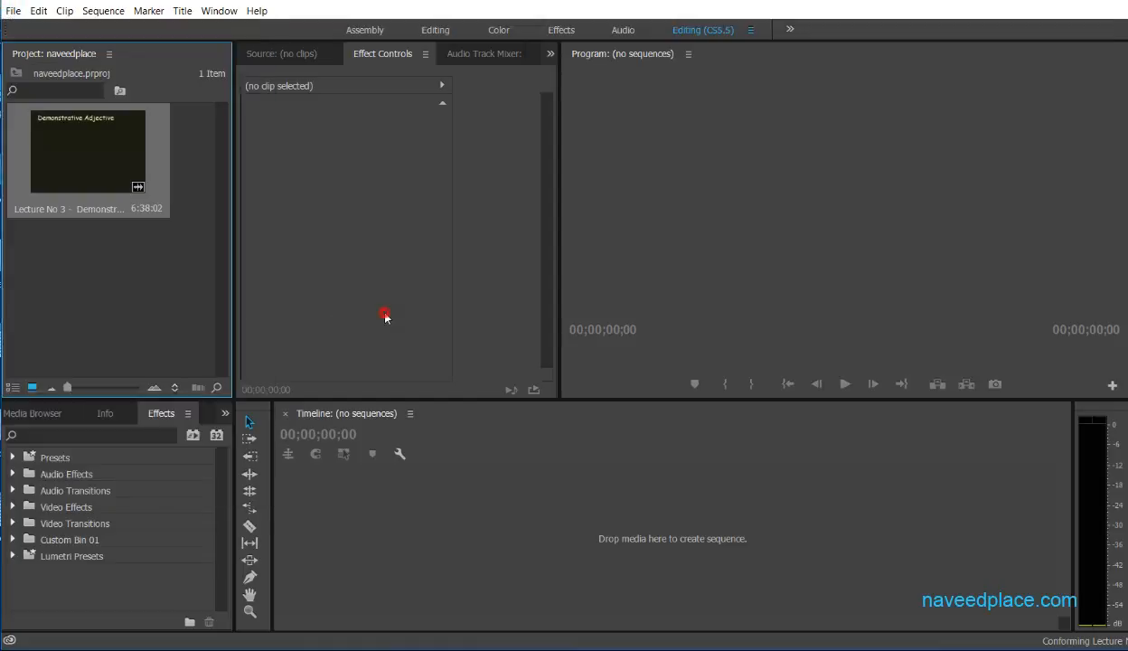
pyautogui.click(126, 290)
pyautogui.doubleClick(126, 290)
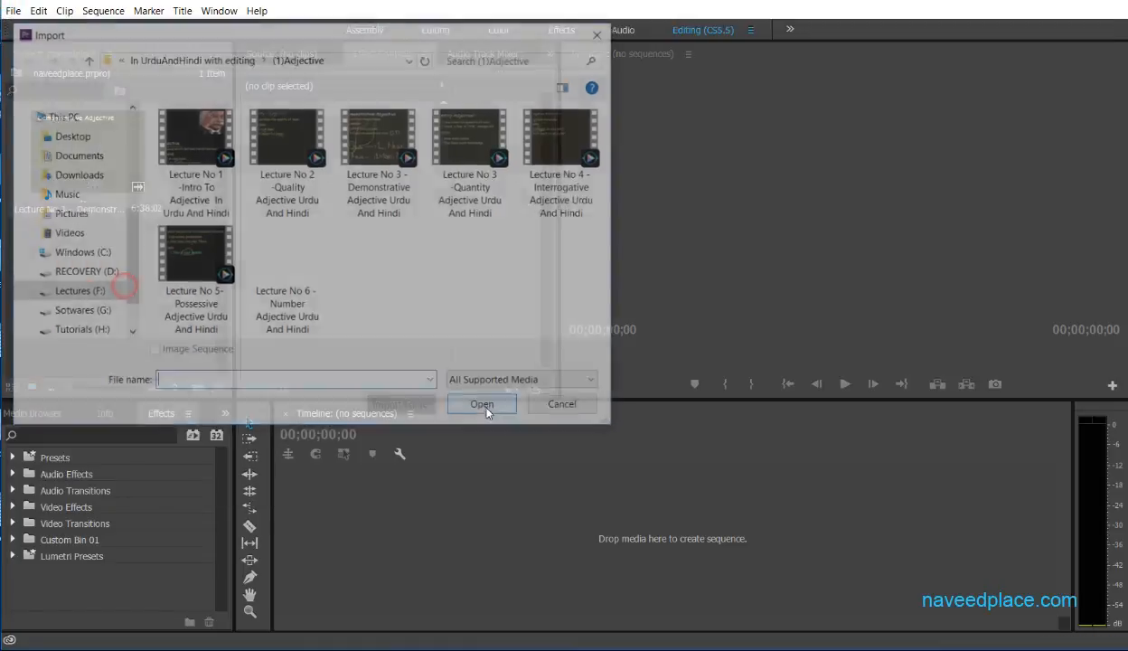
pyautogui.click(580, 404)
pyautogui.doubleClick(160, 271)
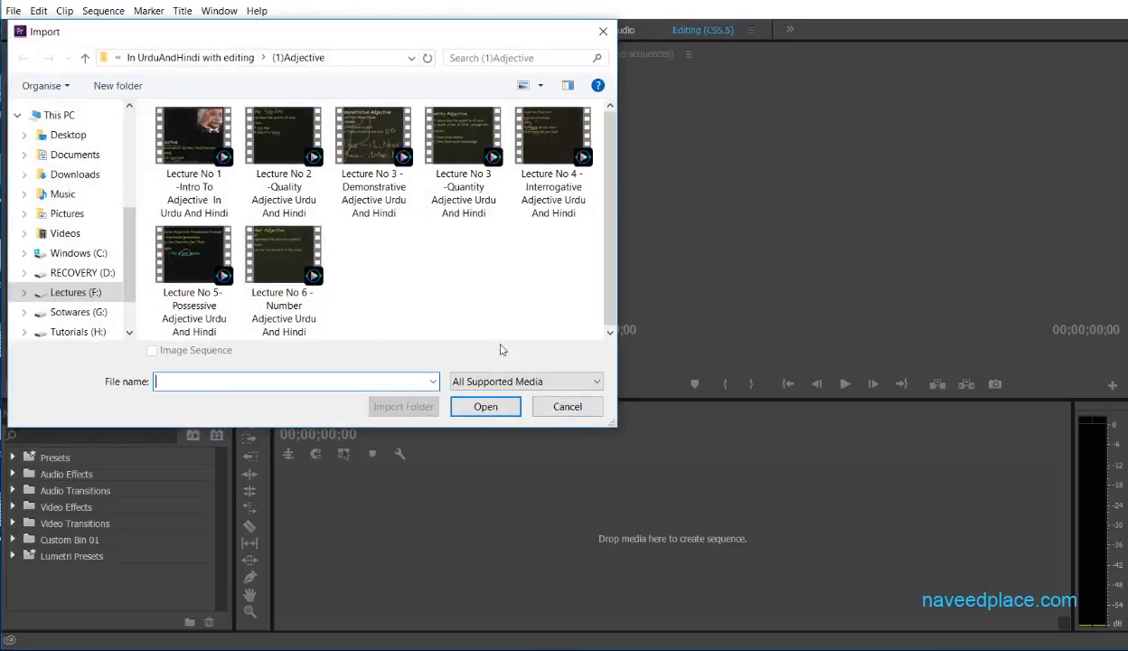
pyautogui.click(566, 405)
pyautogui.doubleClick(139, 272)
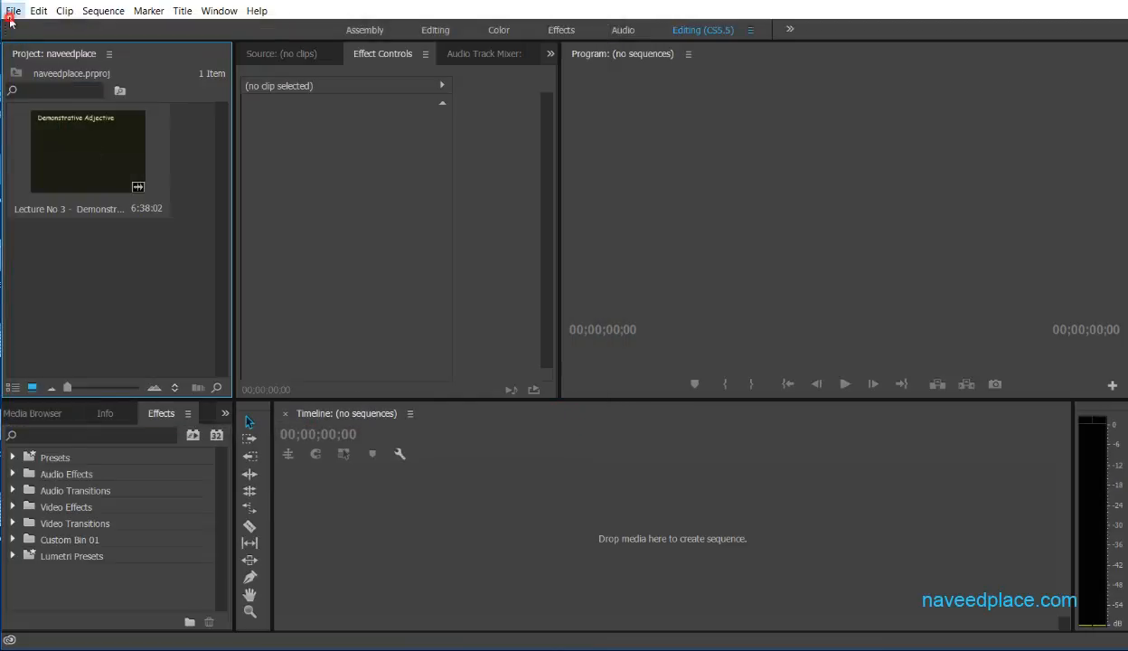
pyautogui.click(12, 11)
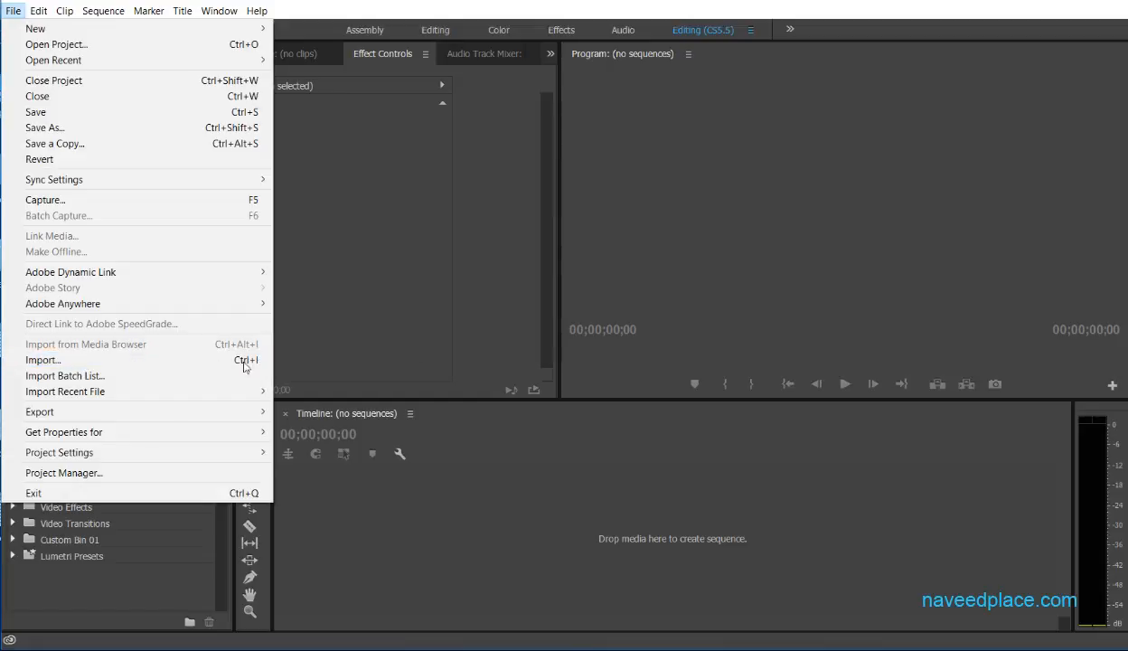
pyautogui.click(331, 348)
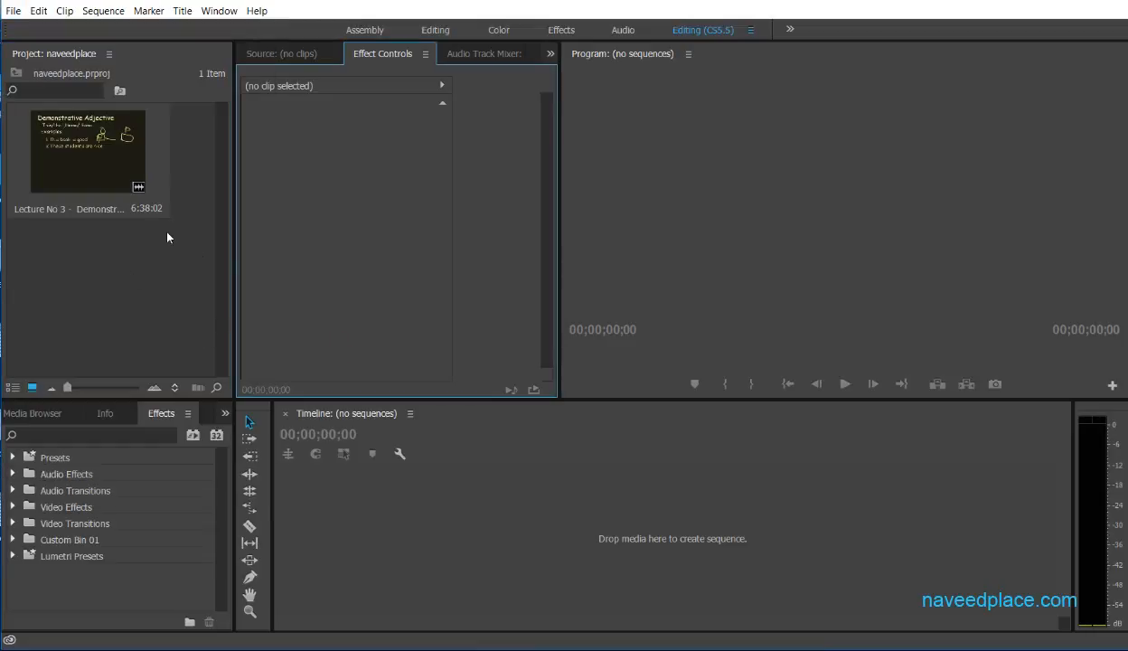
pyautogui.click(327, 326)
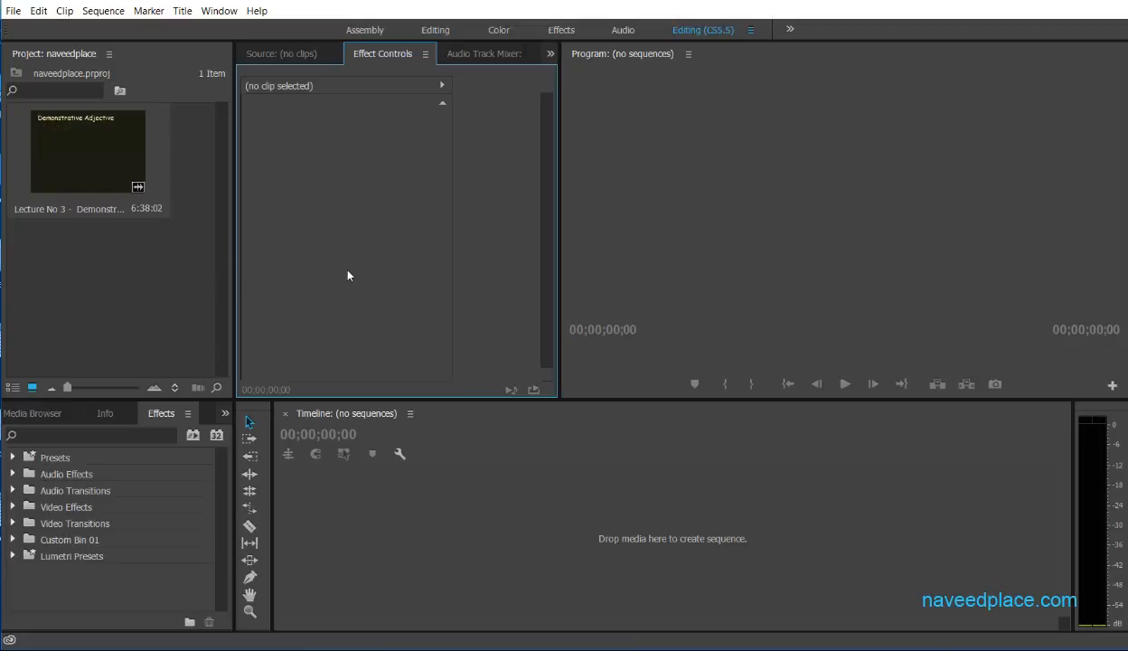
# - Create a sequence on the timeline from the imported Lecture No 3 video and select its clip on V1
pyautogui.moveTo(62, 141); pyautogui.dragTo(330, 504)
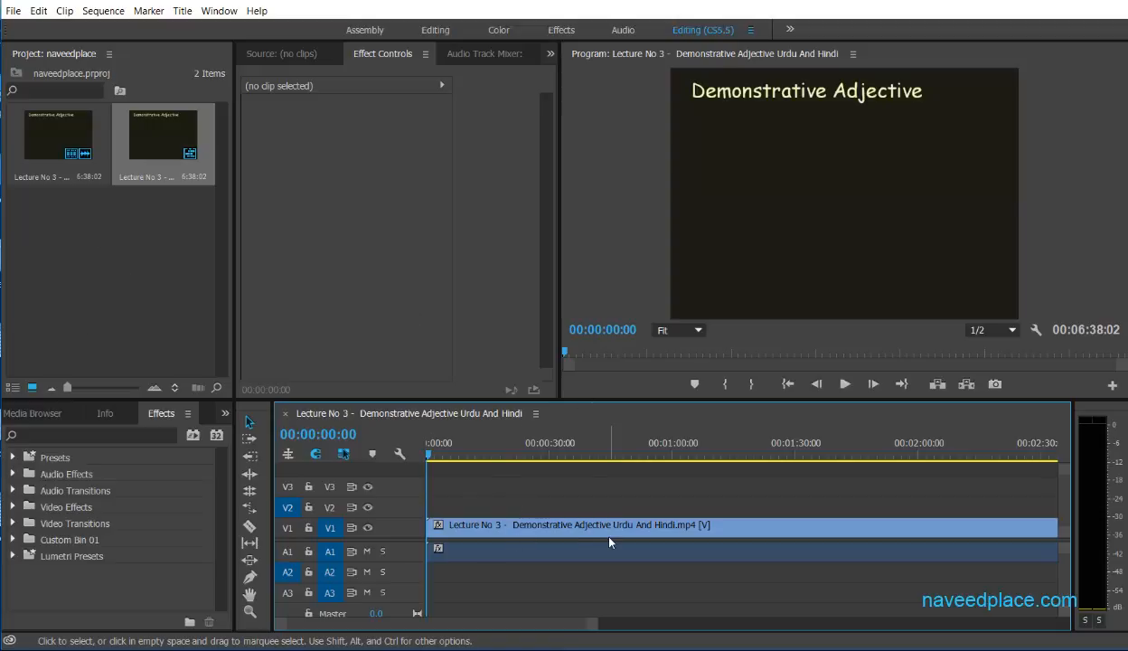
pyautogui.moveTo(583, 623); pyautogui.dragTo(723, 622)
pyautogui.moveTo(824, 637); pyautogui.dragTo(989, 629)
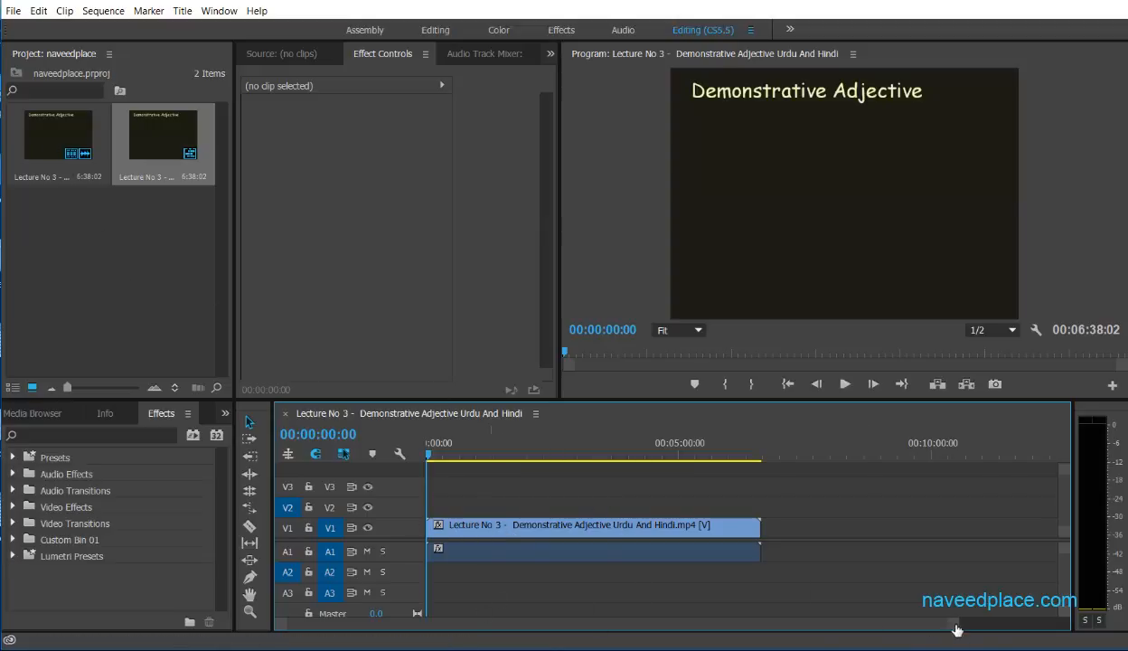
pyautogui.moveTo(957, 628); pyautogui.dragTo(377, 605)
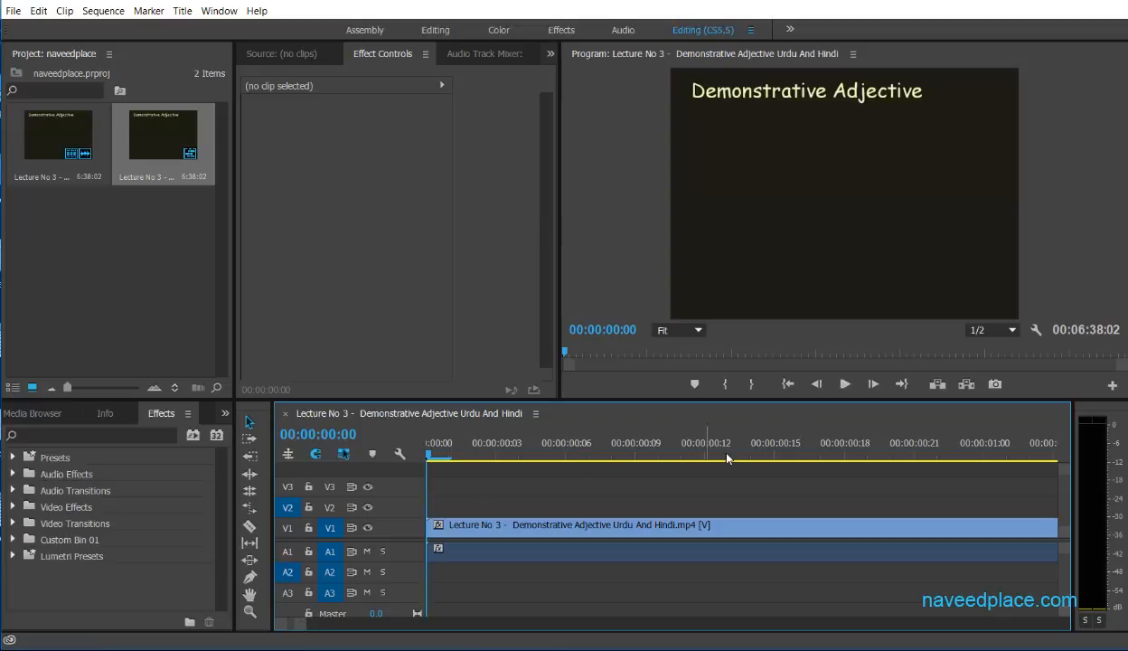
pyautogui.moveTo(299, 630); pyautogui.dragTo(1071, 633)
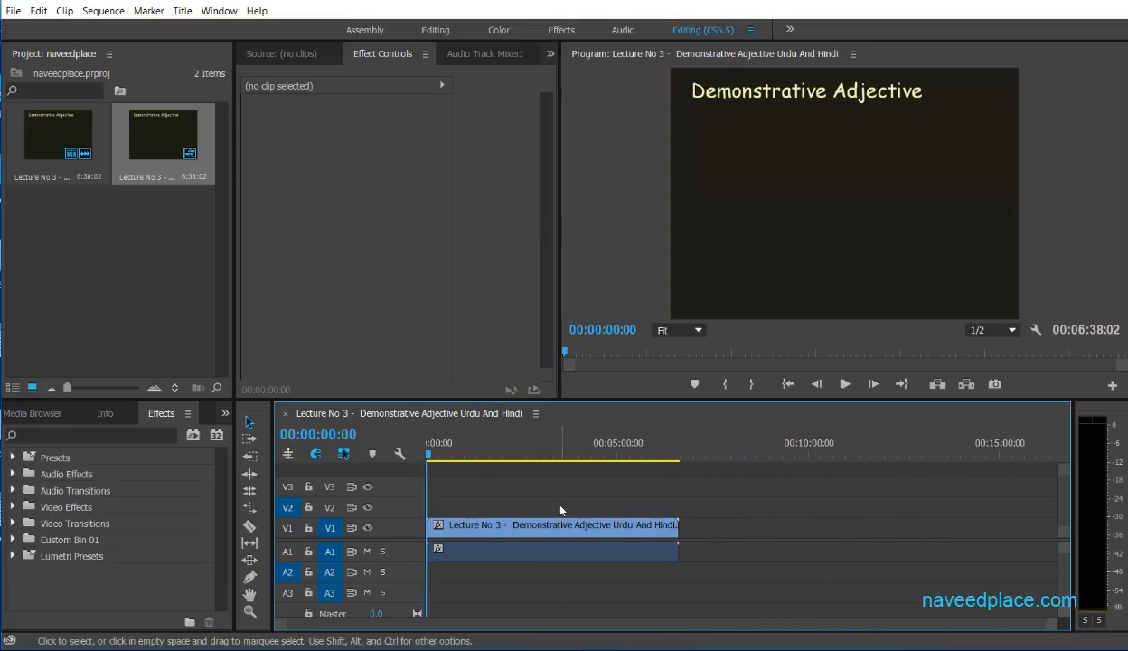
pyautogui.moveTo(1052, 628); pyautogui.dragTo(862, 630)
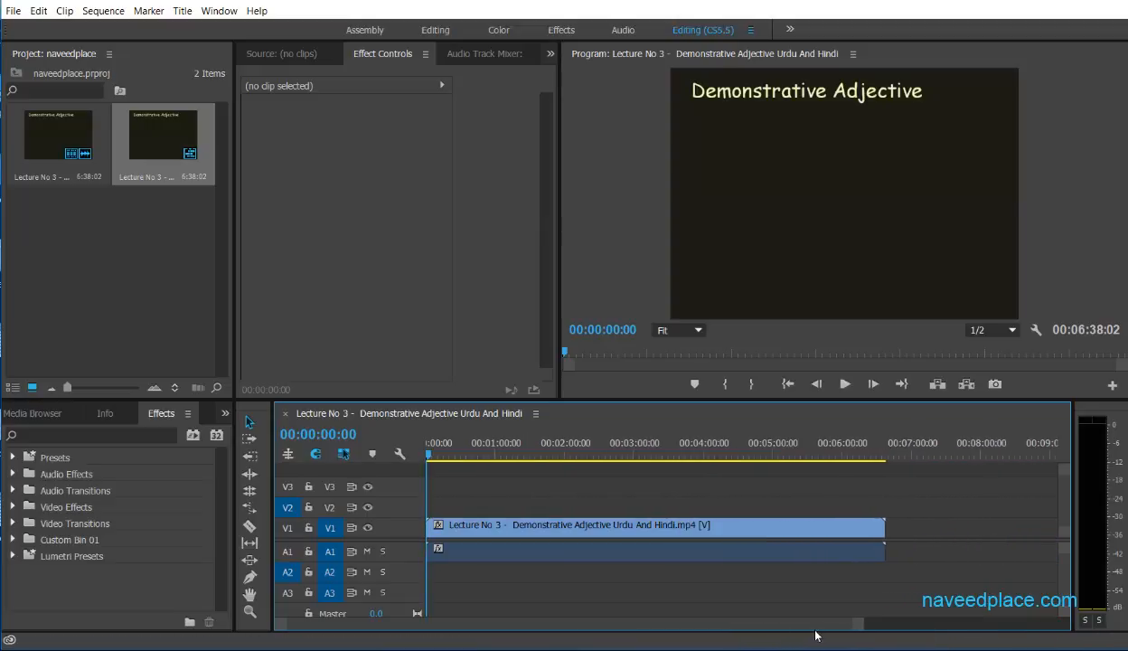
pyautogui.click(965, 625)
pyautogui.moveTo(474, 625); pyautogui.dragTo(186, 617)
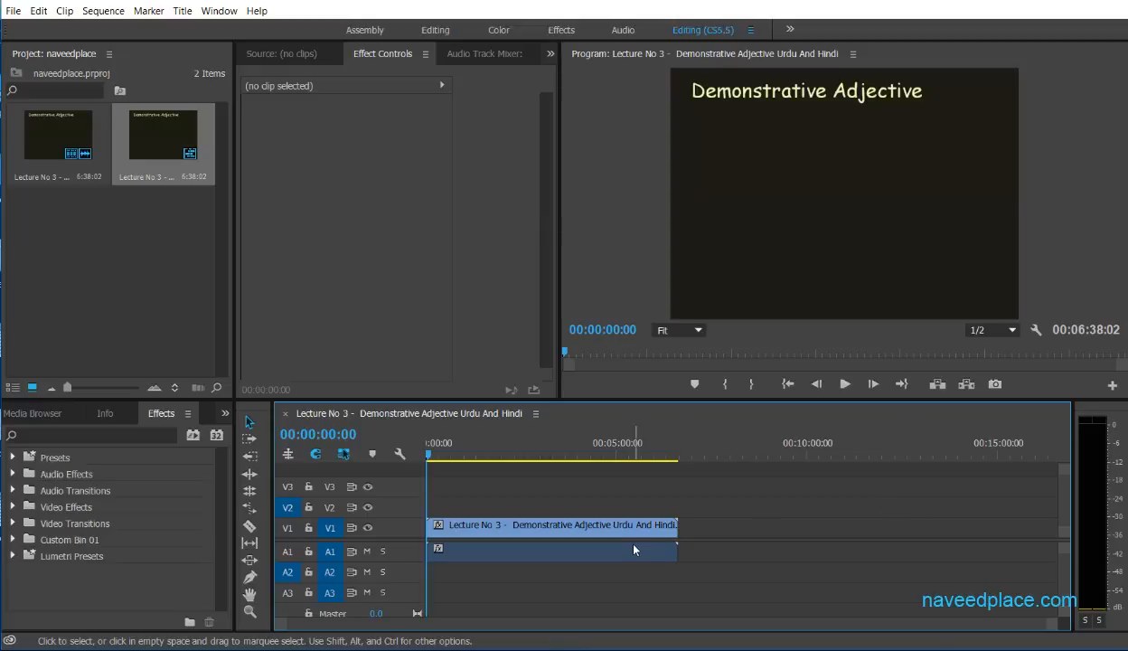
pyautogui.moveTo(634, 547)
pyautogui.click(513, 523)
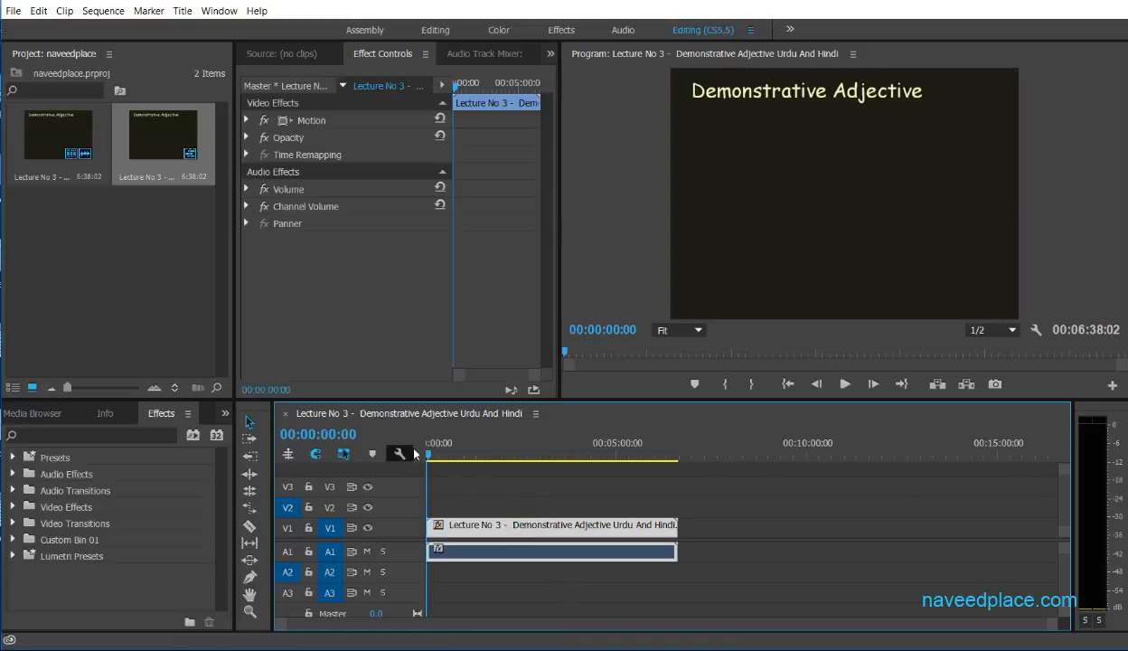
# - Preview the Lecture No 3 clip by playing it from about 00:01:09 and scrubbing the playhead to about 00:06:27
pyautogui.click(469, 450)
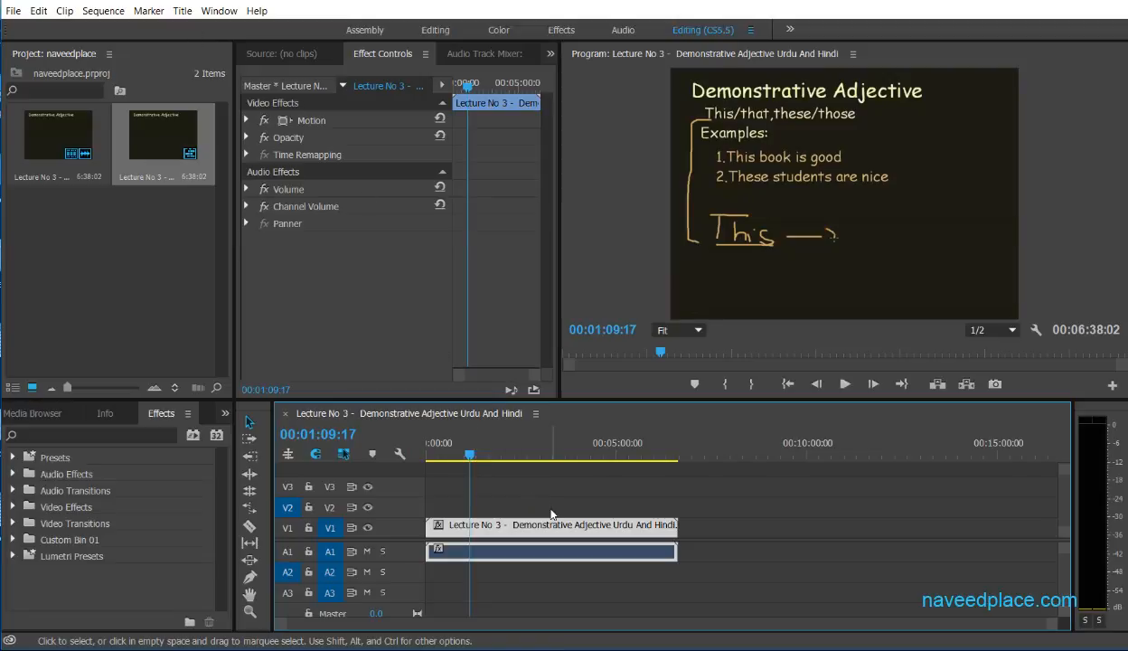
pyautogui.press('space')
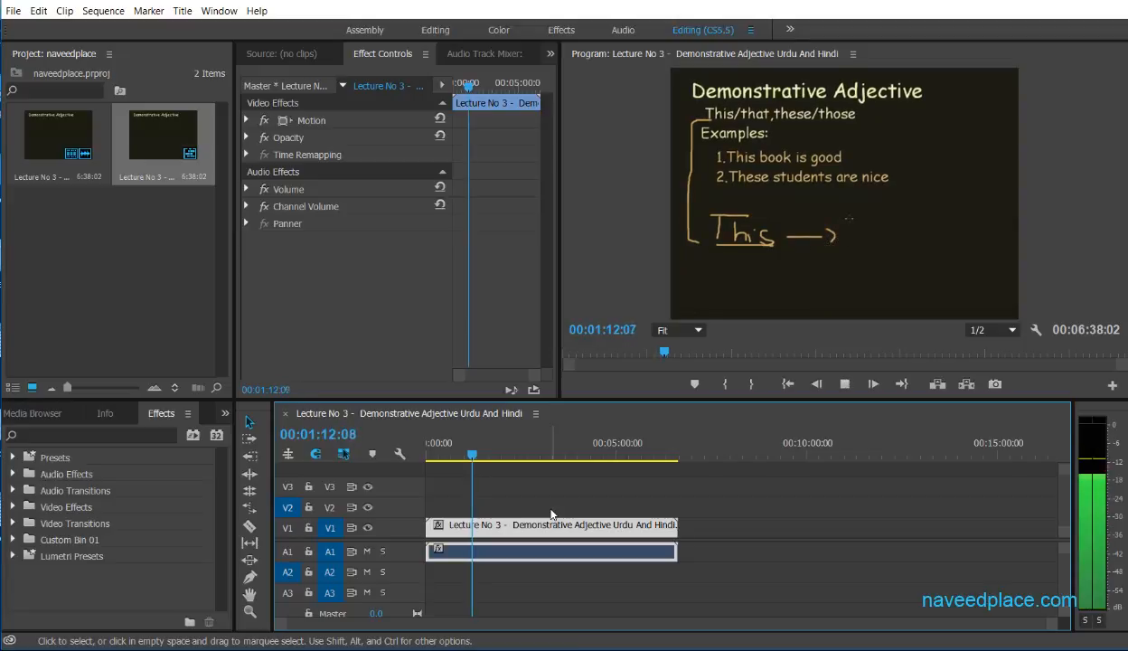
pyautogui.press('space')
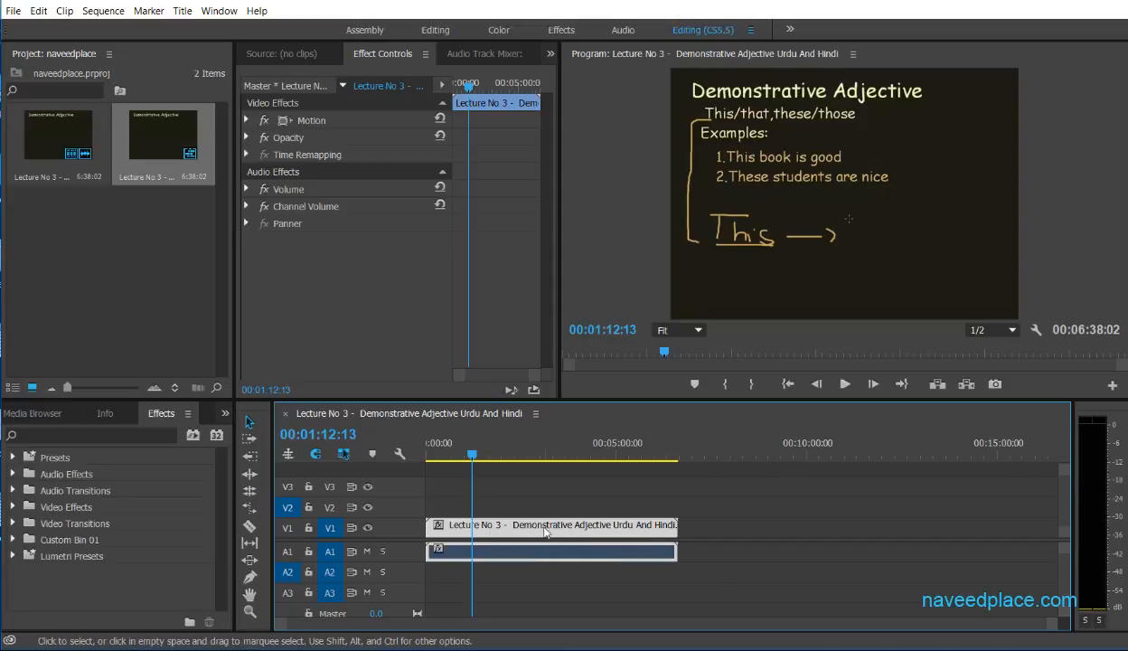
pyautogui.moveTo(471, 454)
pyautogui.mouseDown()
pyautogui.moveTo(649, 456)
pyautogui.moveTo(565, 455)
pyautogui.mouseUp()
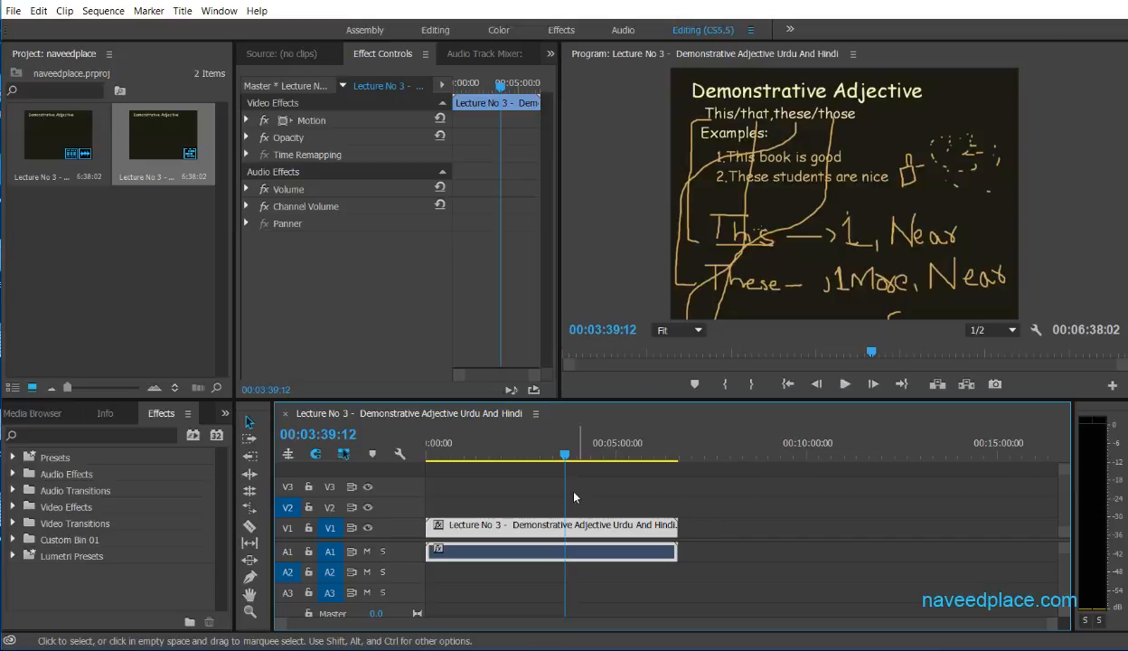
pyautogui.click(680, 456)
pyautogui.moveTo(680, 458); pyautogui.dragTo(672, 456)
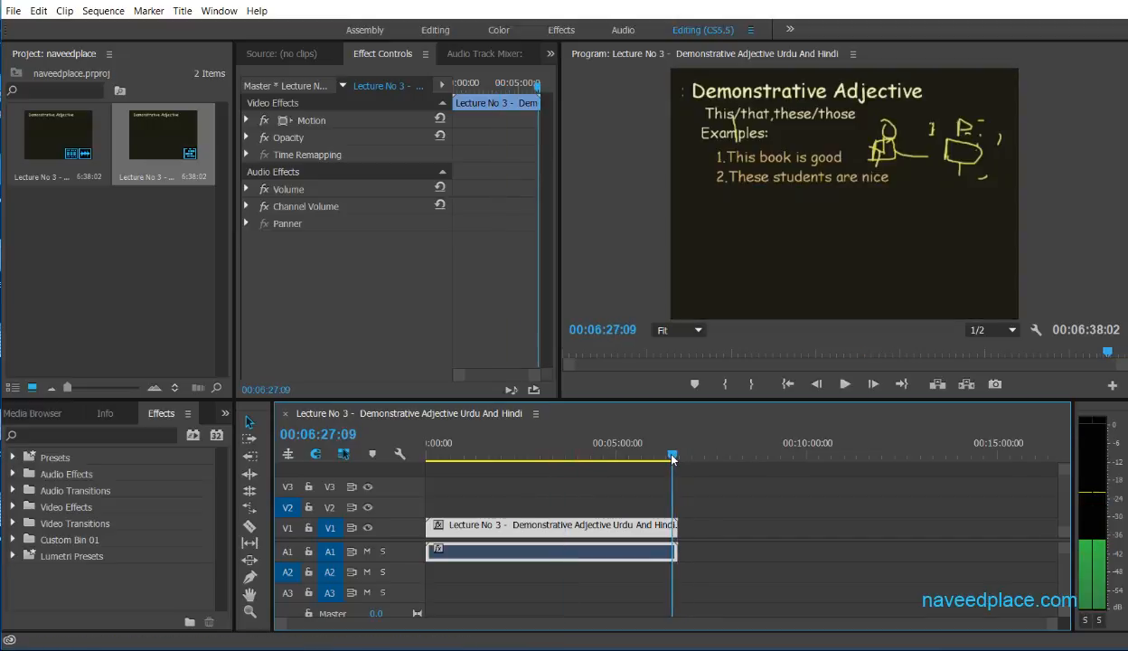
# - Import the video "Lecture No 6 - Number Adjective Urdu And Hindi" and place it on V1 directly after the Lecture No 3 clip
pyautogui.click(779, 560)
pyautogui.doubleClick(144, 277)
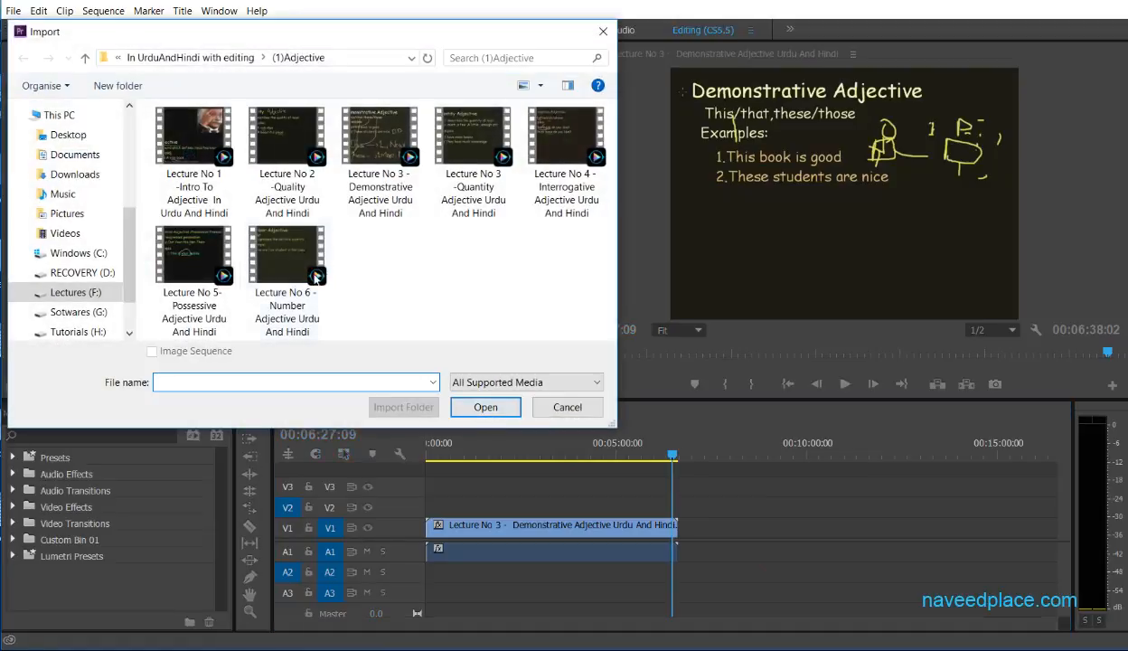
pyautogui.doubleClick(289, 262)
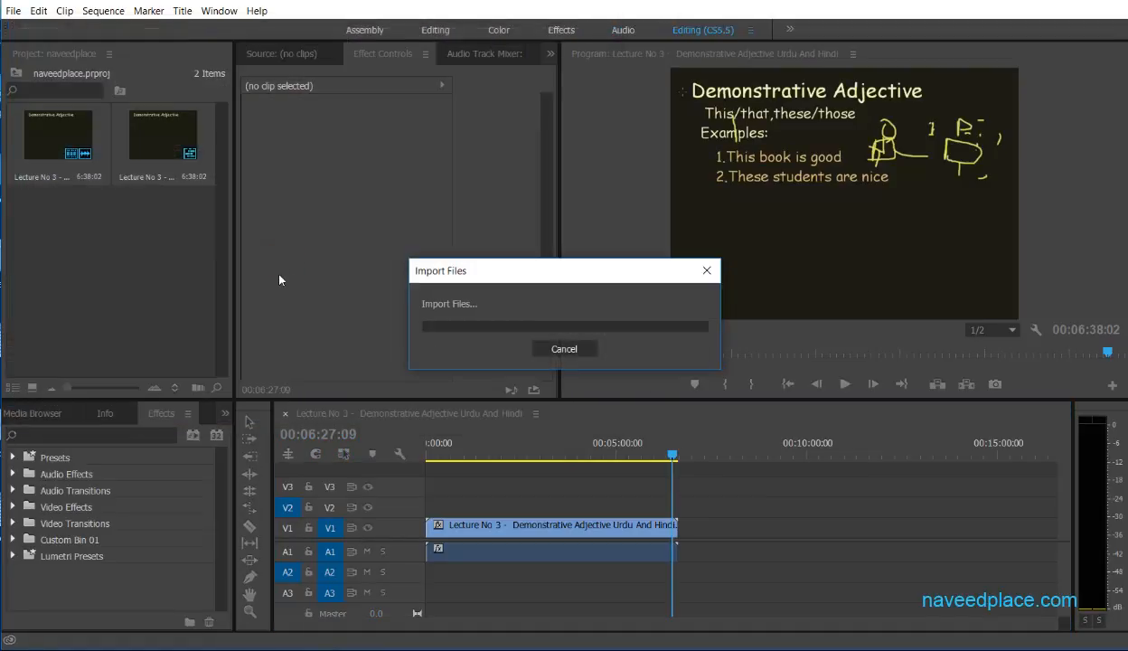
pyautogui.moveTo(50, 223); pyautogui.dragTo(684, 546)
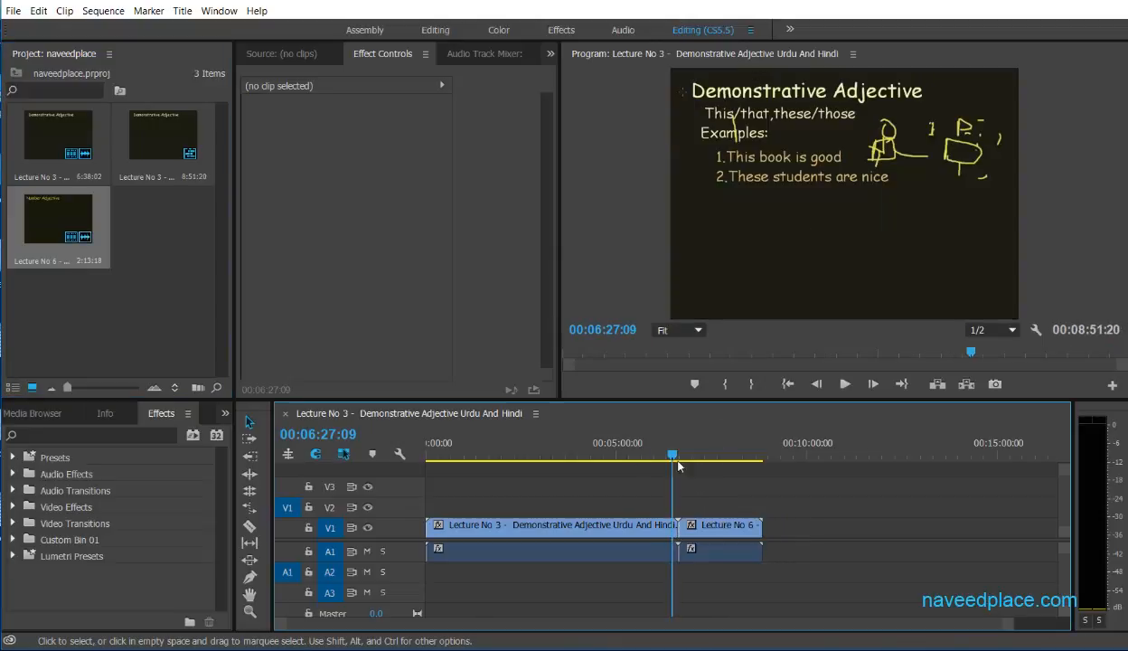
# - Play the sequence across the cut between the Lecture No 3 and Lecture No 6 clips, and return the playhead to about 00:04:37
pyautogui.moveTo(672, 454)
pyautogui.mouseDown()
pyautogui.moveTo(647, 458)
pyautogui.moveTo(672, 457)
pyautogui.mouseUp()
pyautogui.press('space')
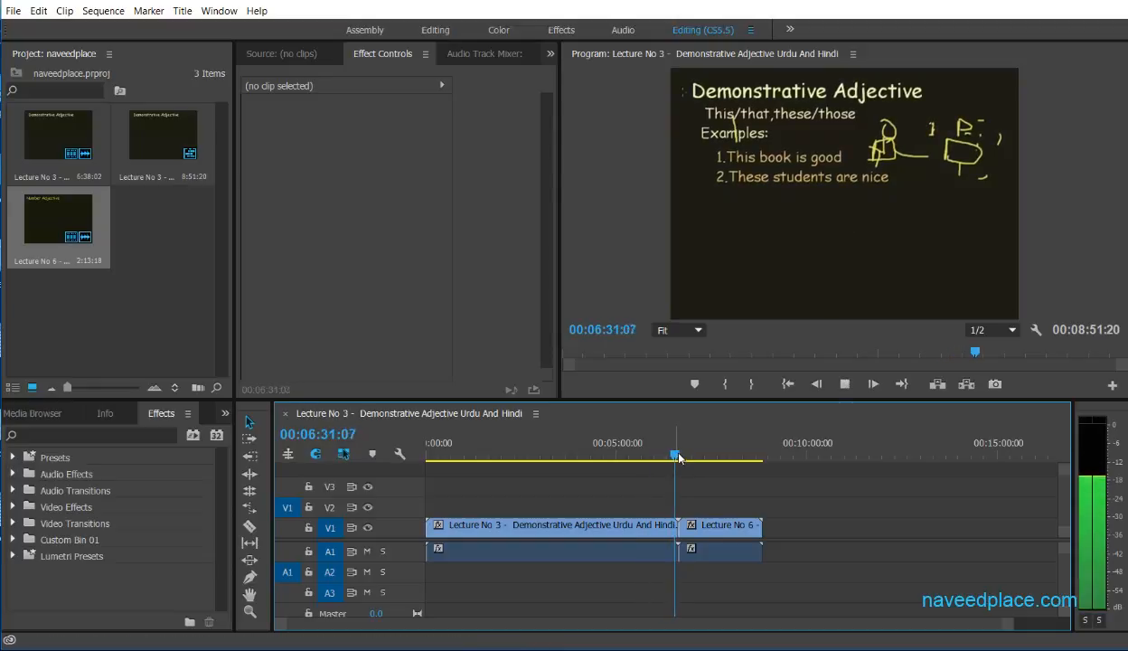
pyautogui.click(677, 460)
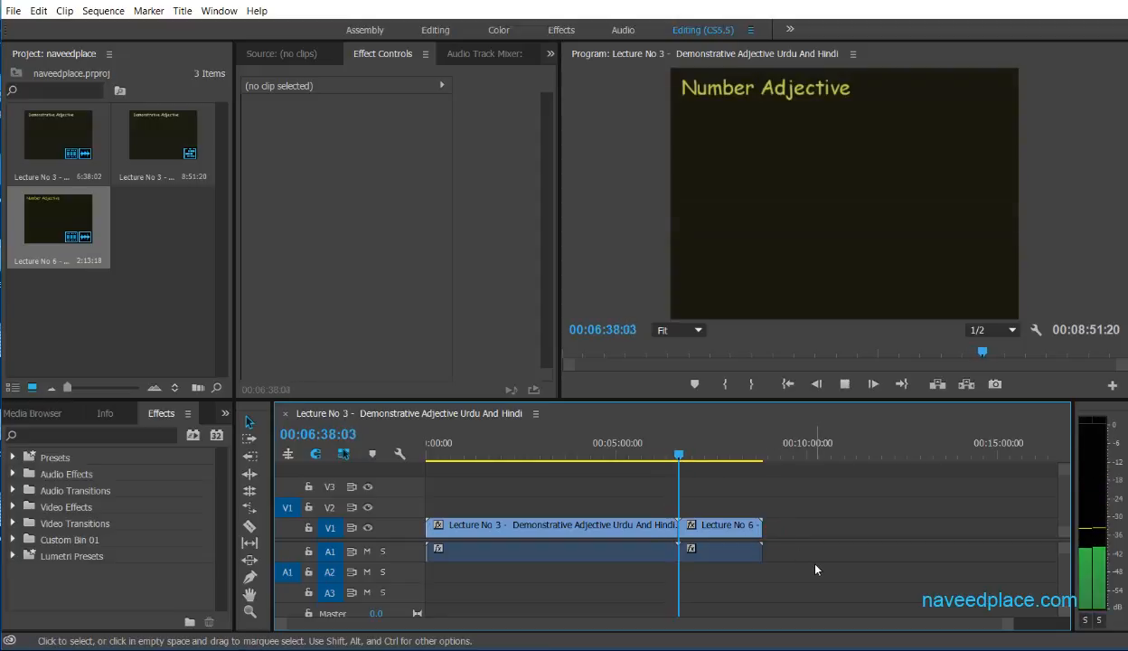
pyautogui.press('space')
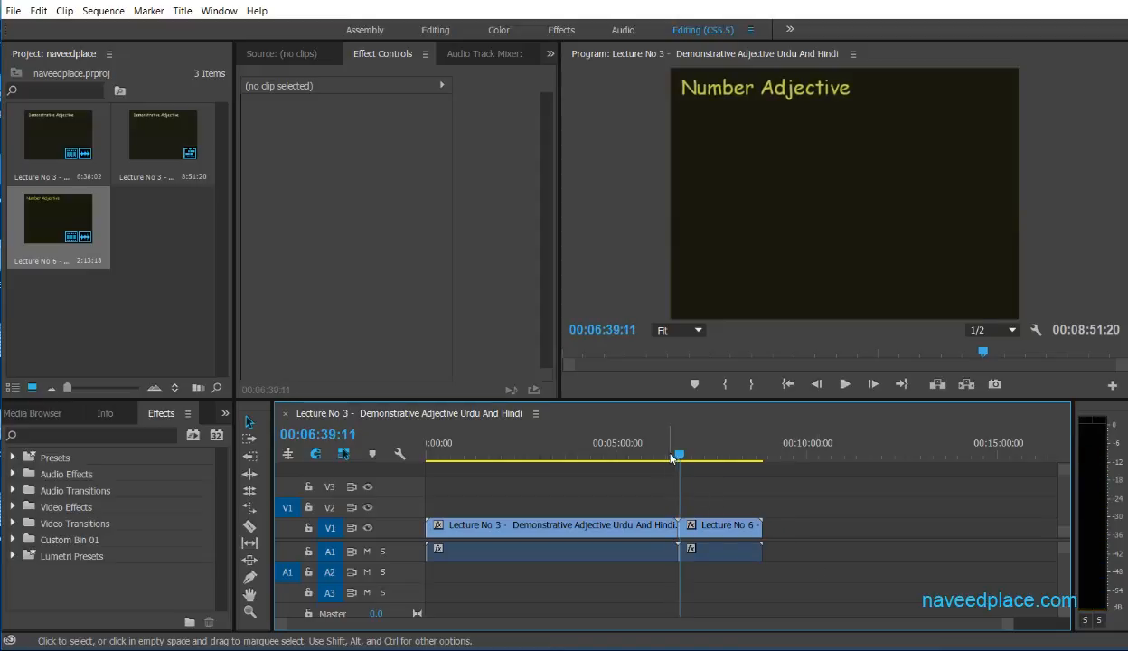
pyautogui.moveTo(676, 458); pyautogui.dragTo(602, 457)
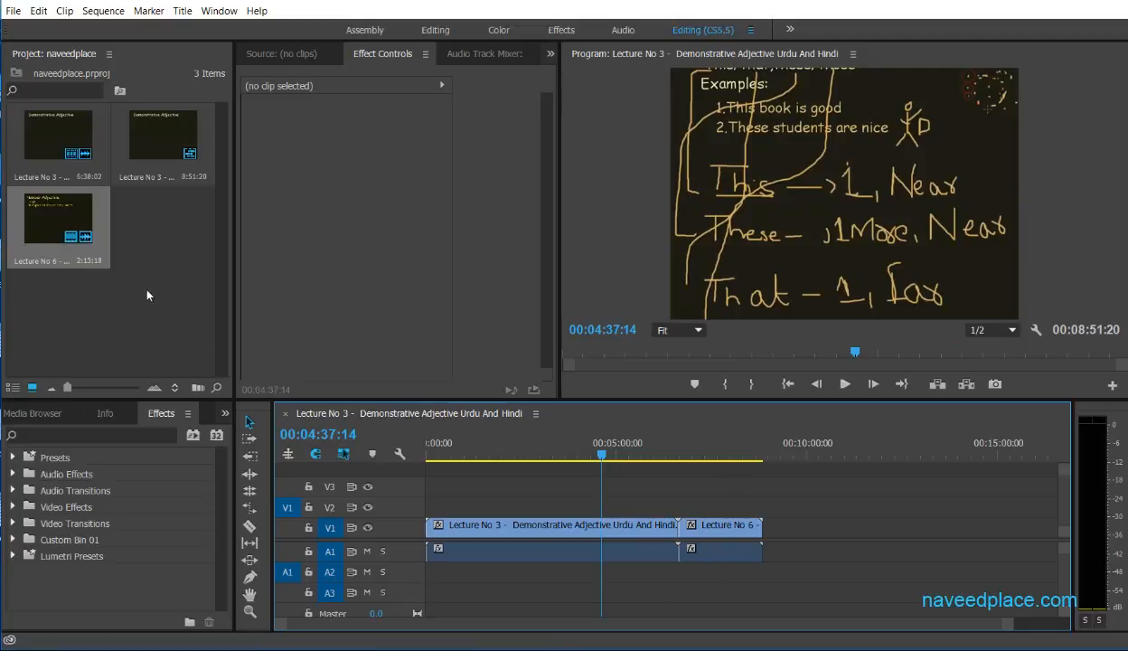
pyautogui.doubleClick(169, 286)
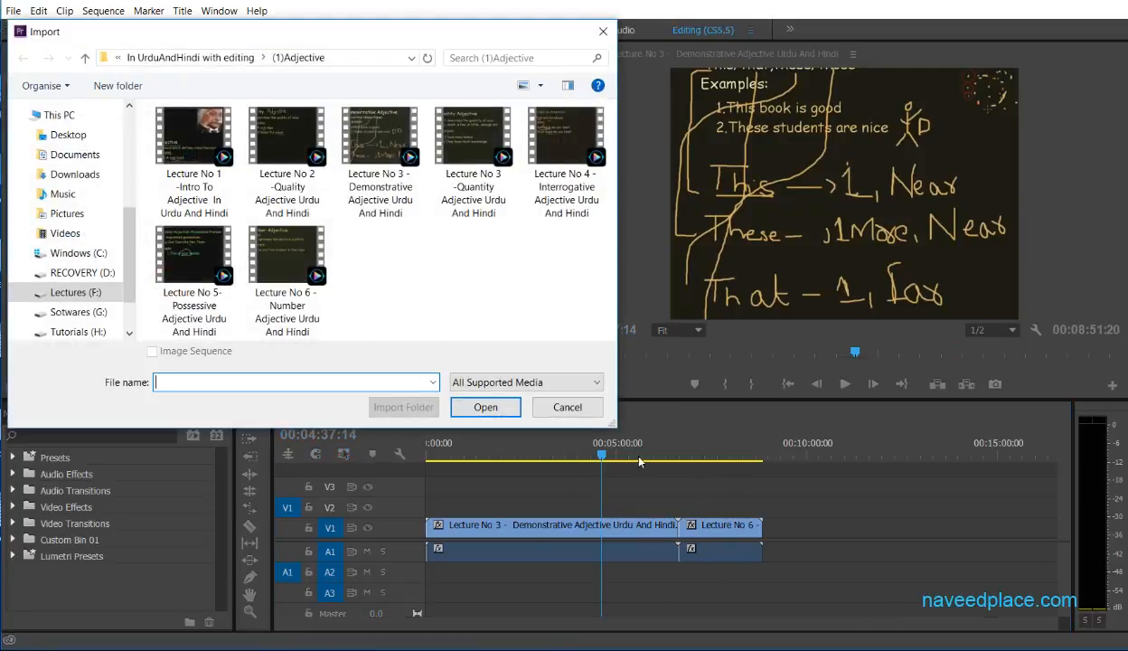
pyautogui.click(581, 408)
pyautogui.click(13, 11)
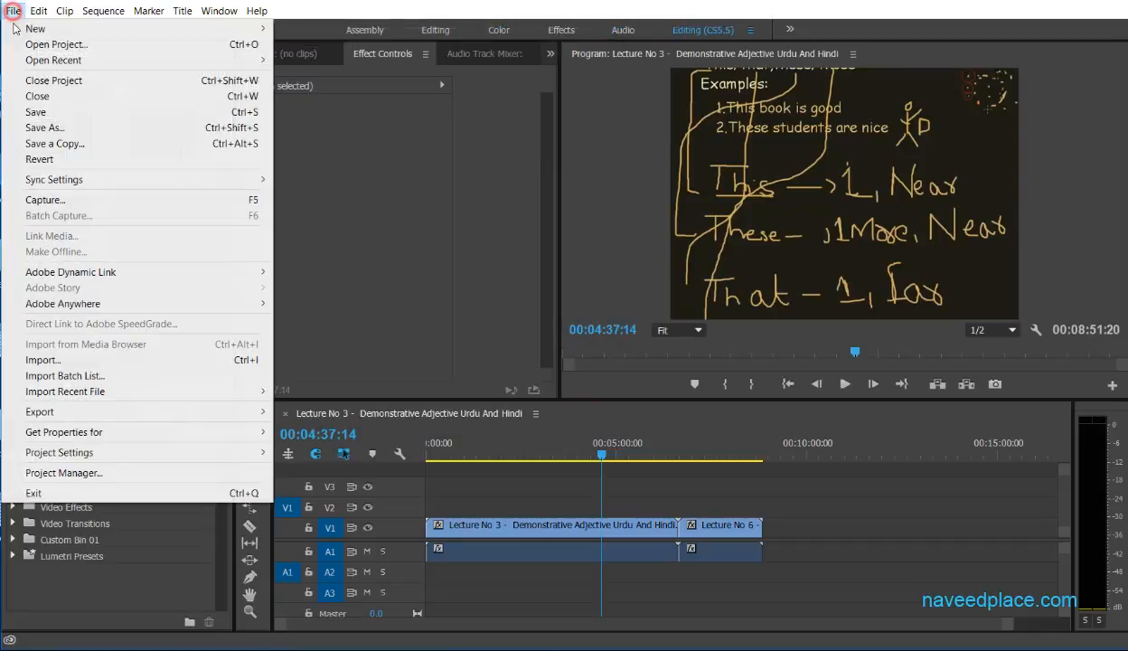
pyautogui.click(339, 327)
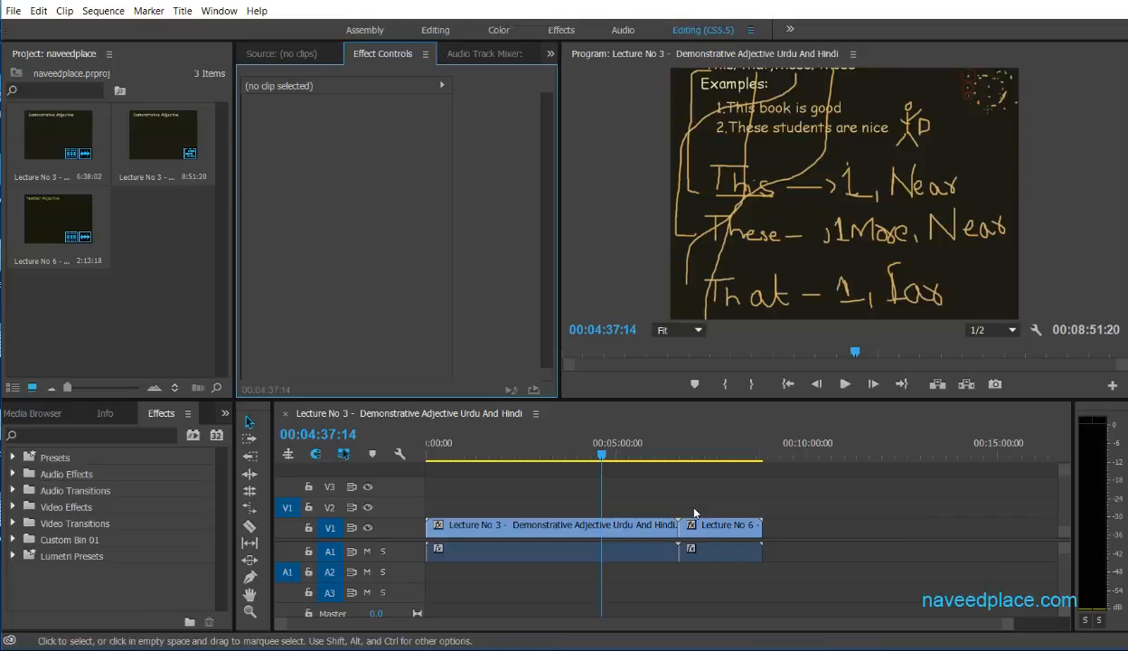
# - Show the Media Browser with the computer's local drives
pyautogui.click(100, 413)
pyautogui.click(50, 414)
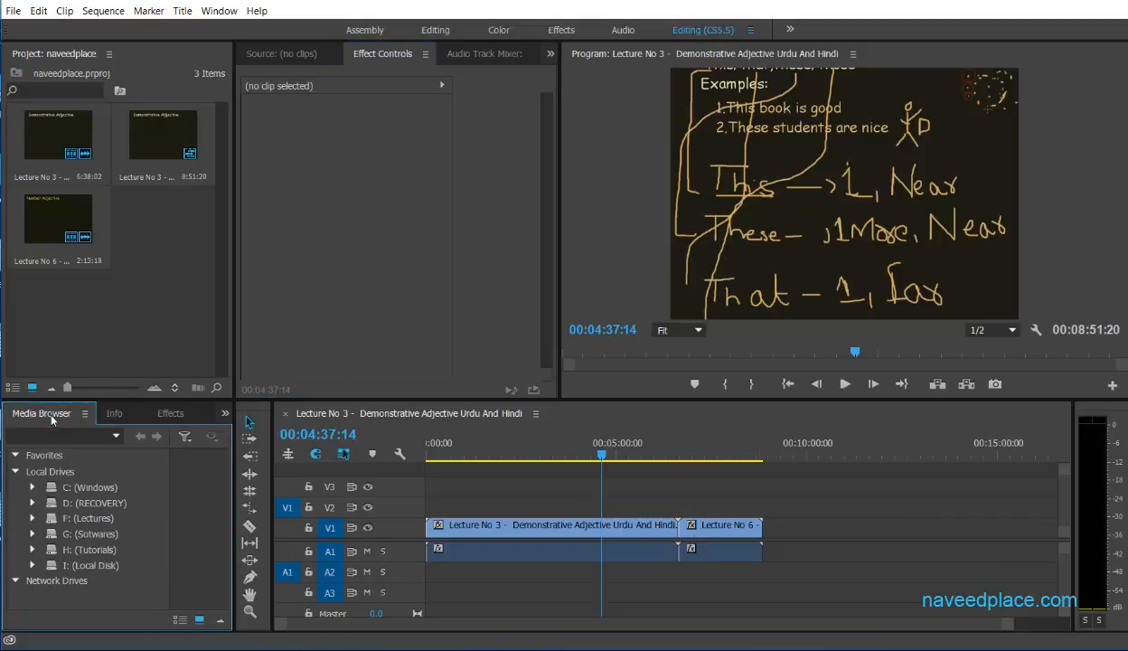